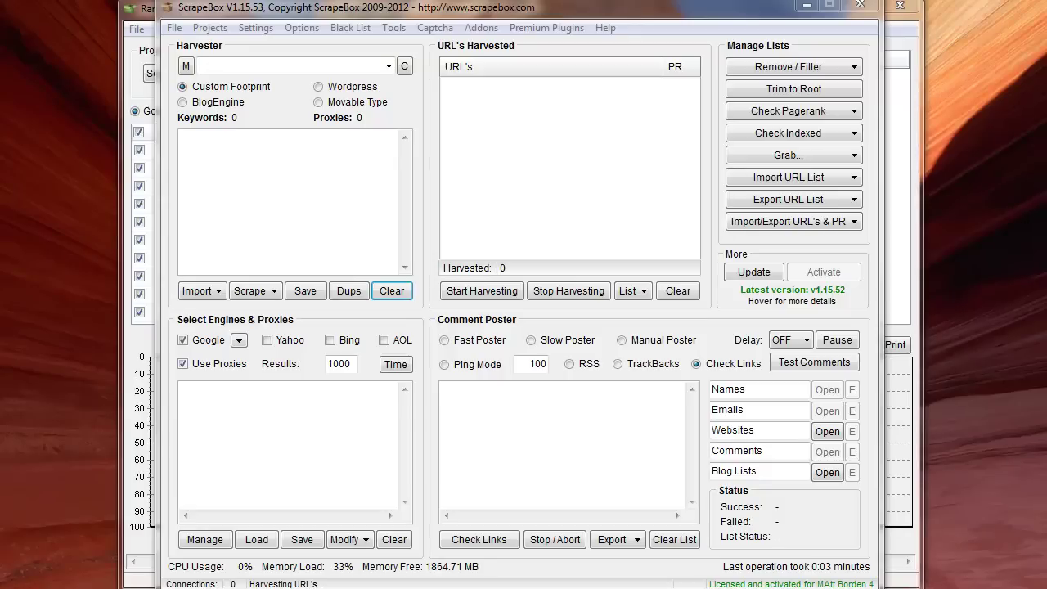
# - Browse the installed addons list, then move on to the Premium Plugins menu
pyautogui.click(481, 28)
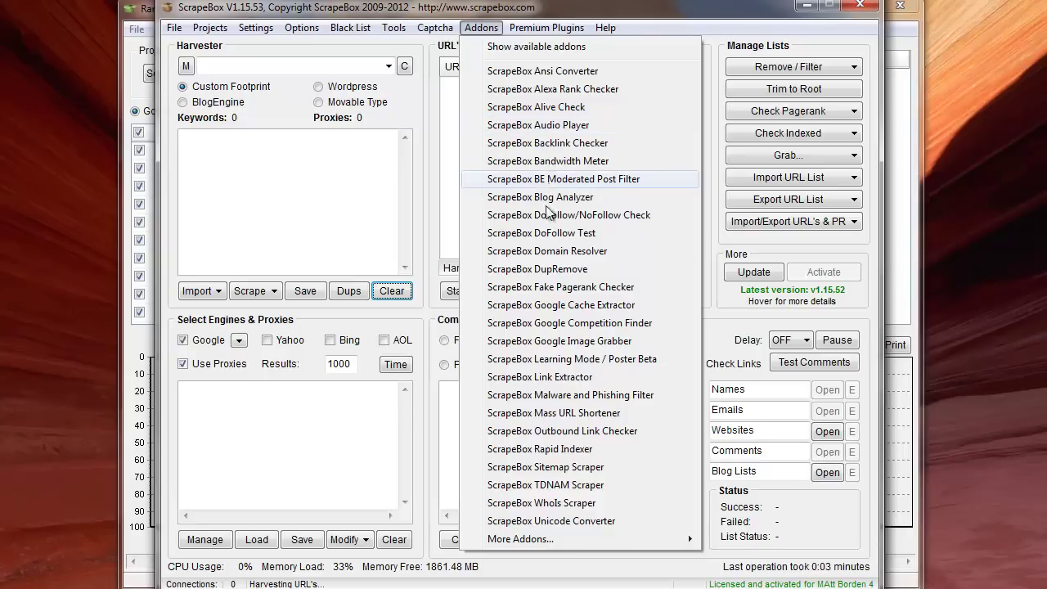
pyautogui.moveTo(546, 28)
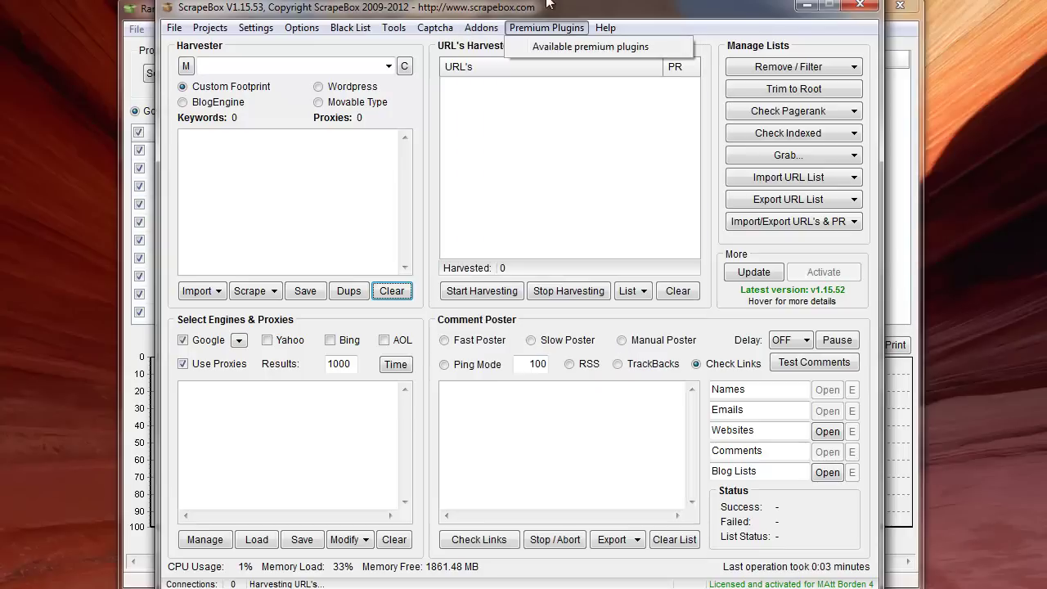
# - Read the Rank Tracker description in the available premium plugins list, then close the list
pyautogui.click(579, 46)
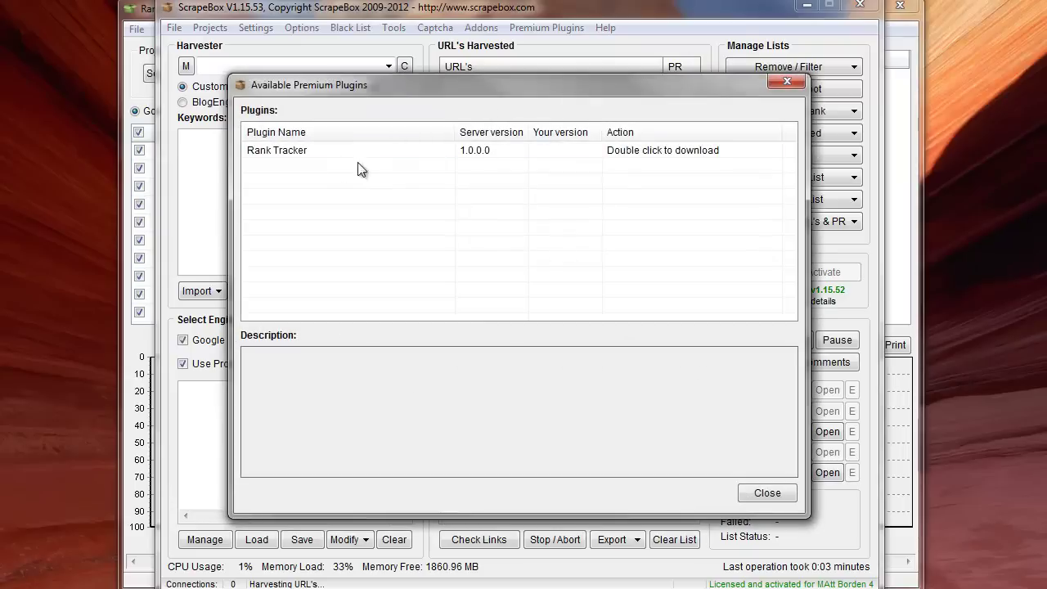
pyautogui.click(334, 155)
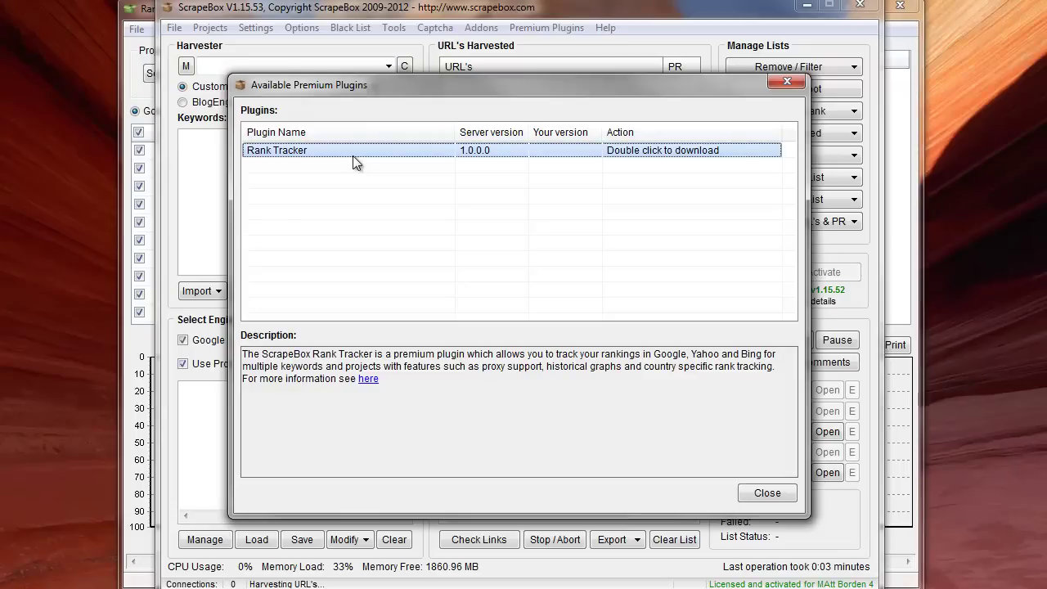
pyautogui.click(765, 493)
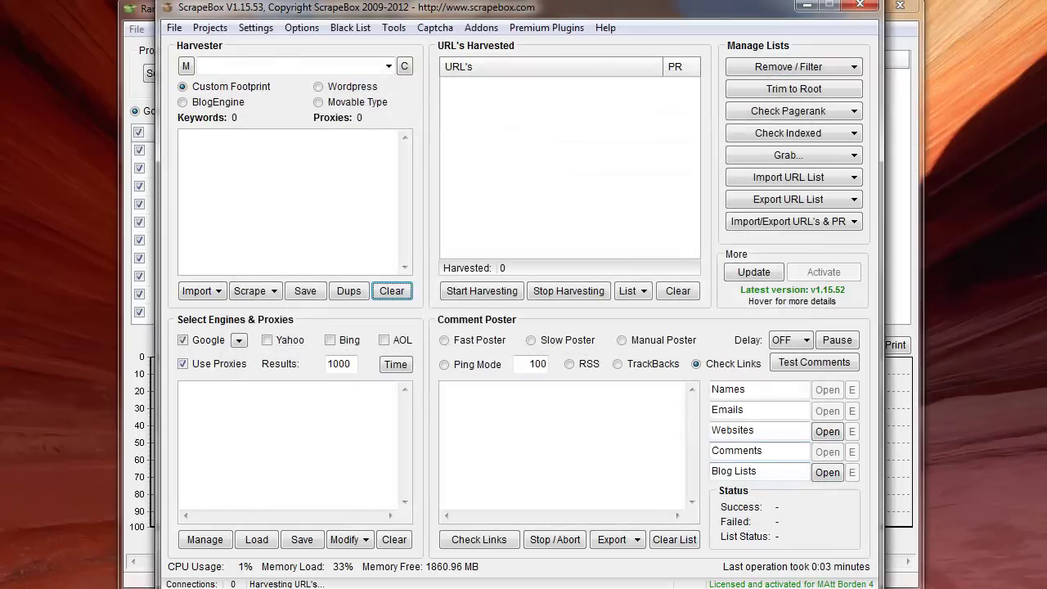
# - Minimize ScrapeBox to reveal Rank Tracker and look over its Projects and Options menus
pyautogui.click(806, 5)
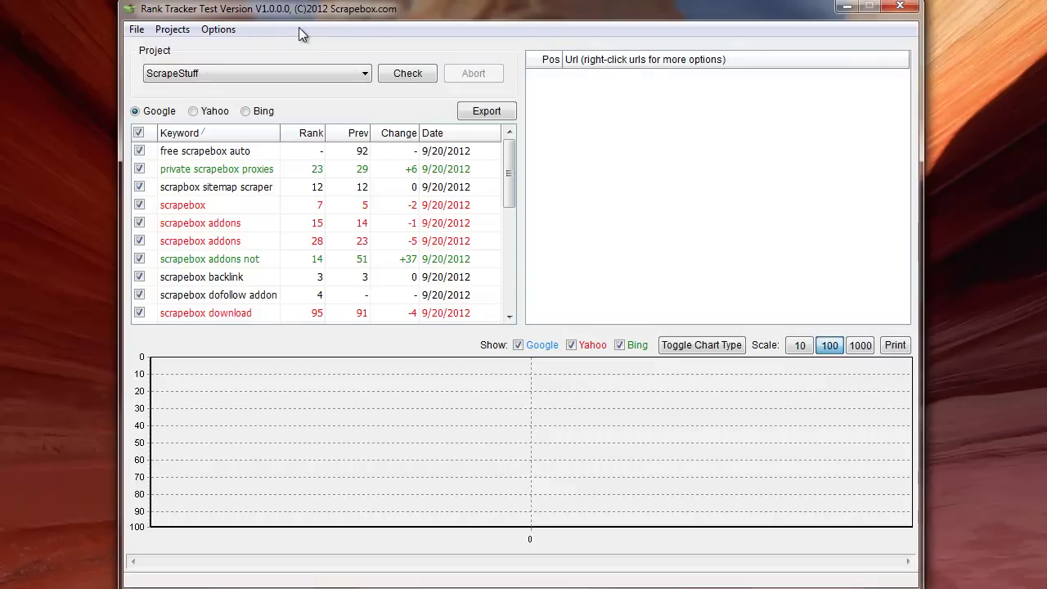
pyautogui.click(152, 33)
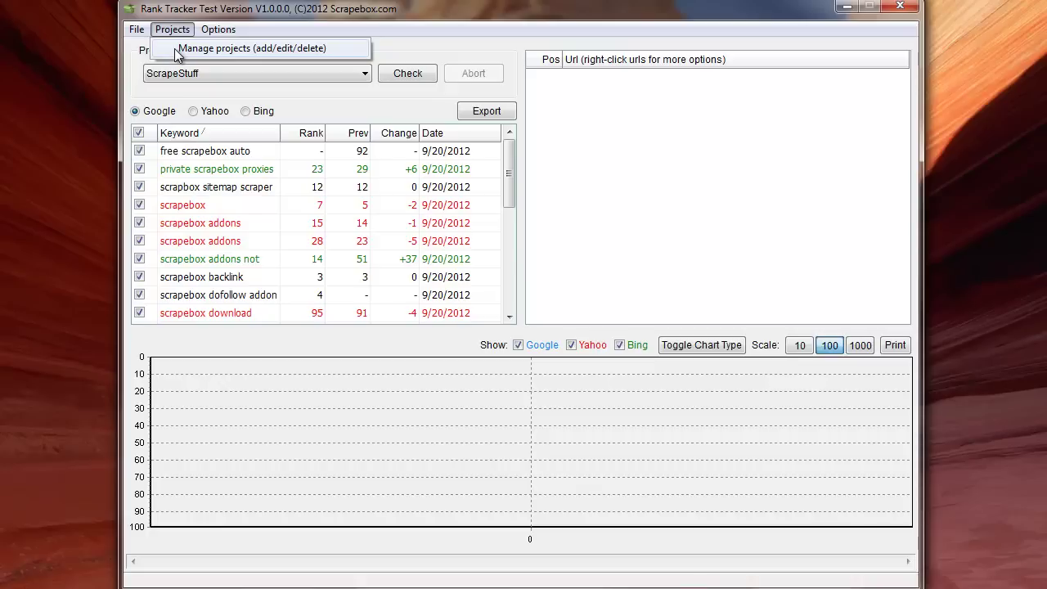
pyautogui.moveTo(218, 33)
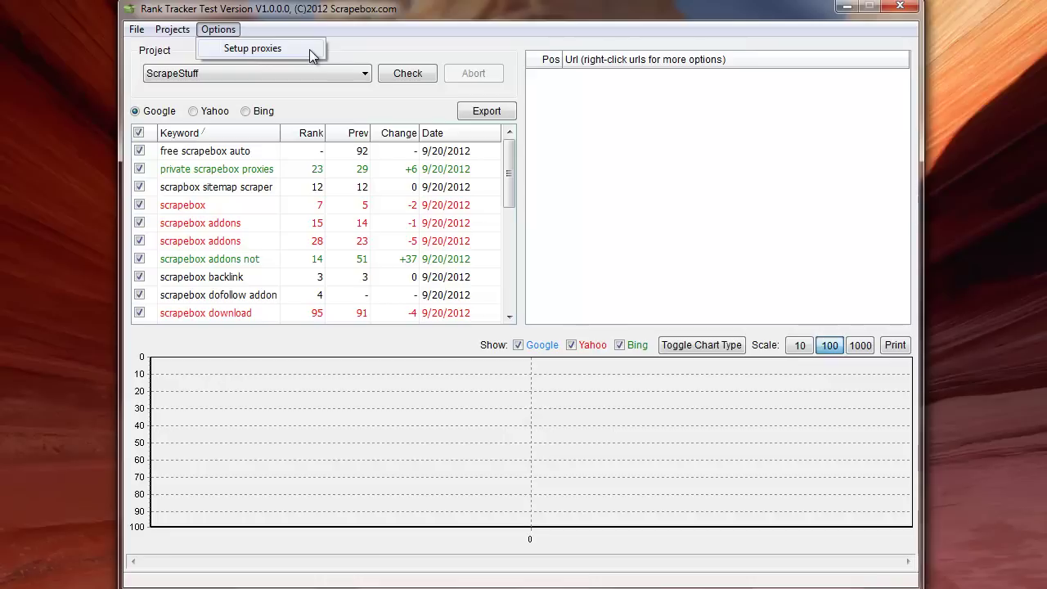
pyautogui.click(346, 44)
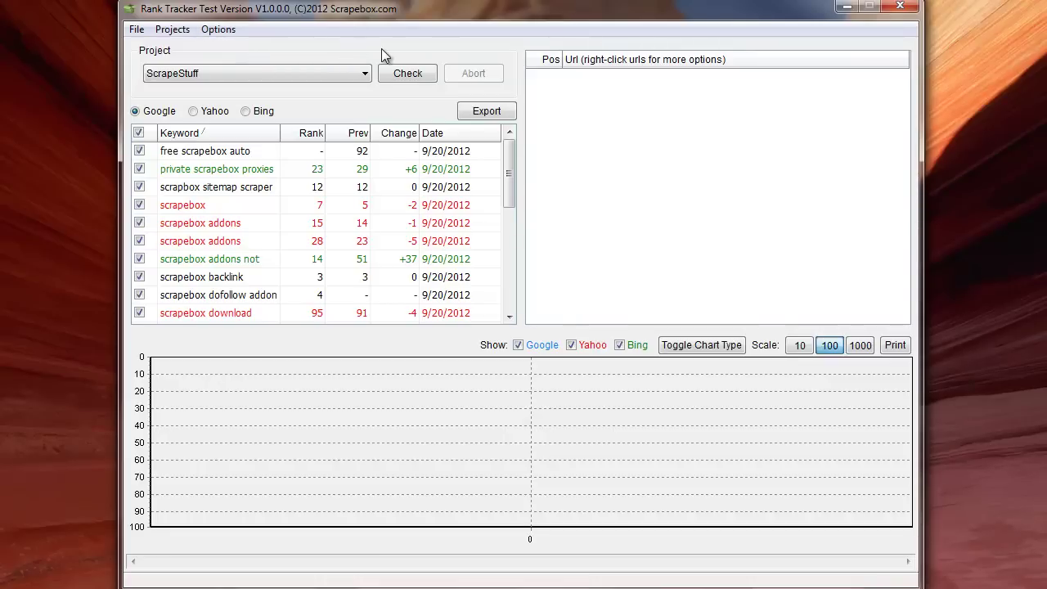
pyautogui.click(172, 29)
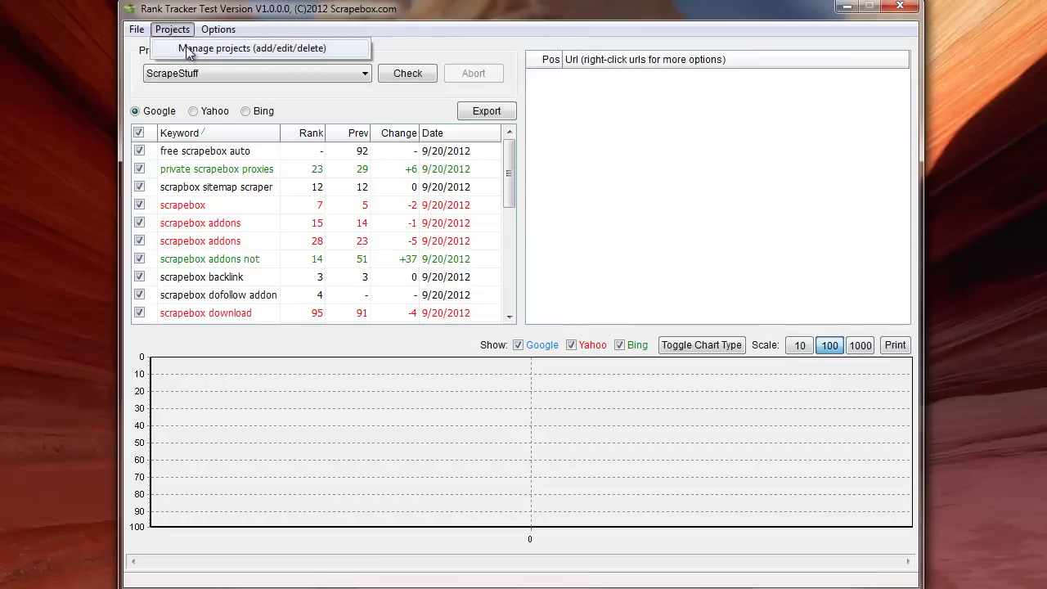
# - In Manage Projects, enter 'scrapebox' as the project name
pyautogui.click(190, 51)
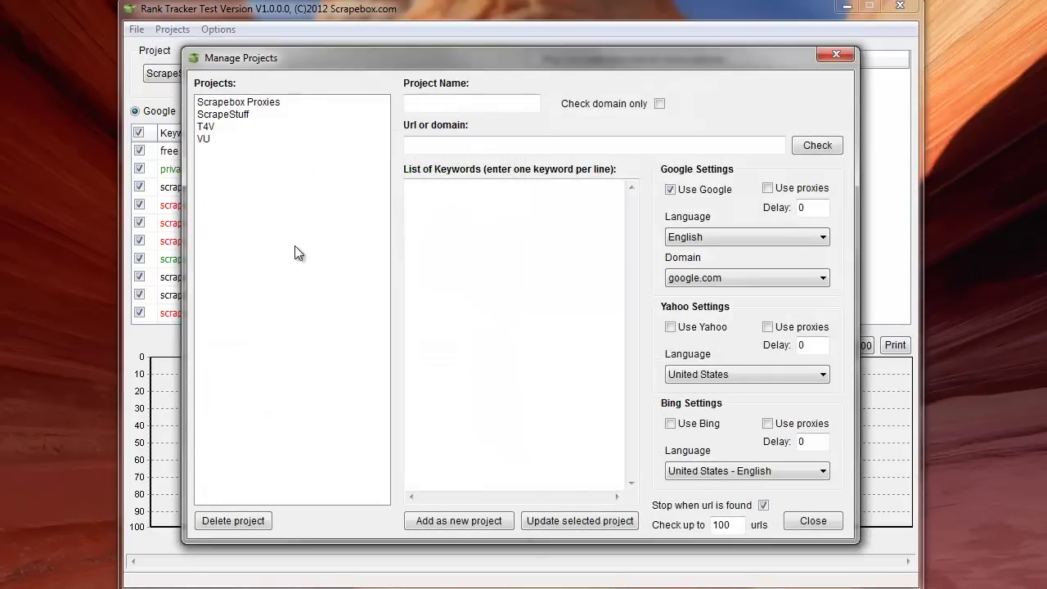
pyautogui.click(465, 101)
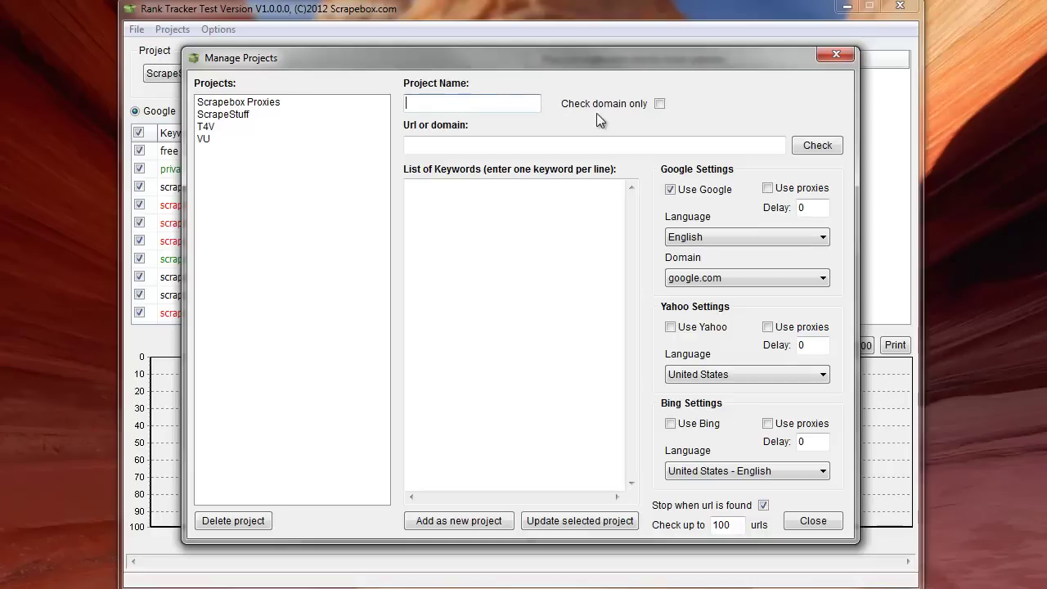
pyautogui.click(467, 145)
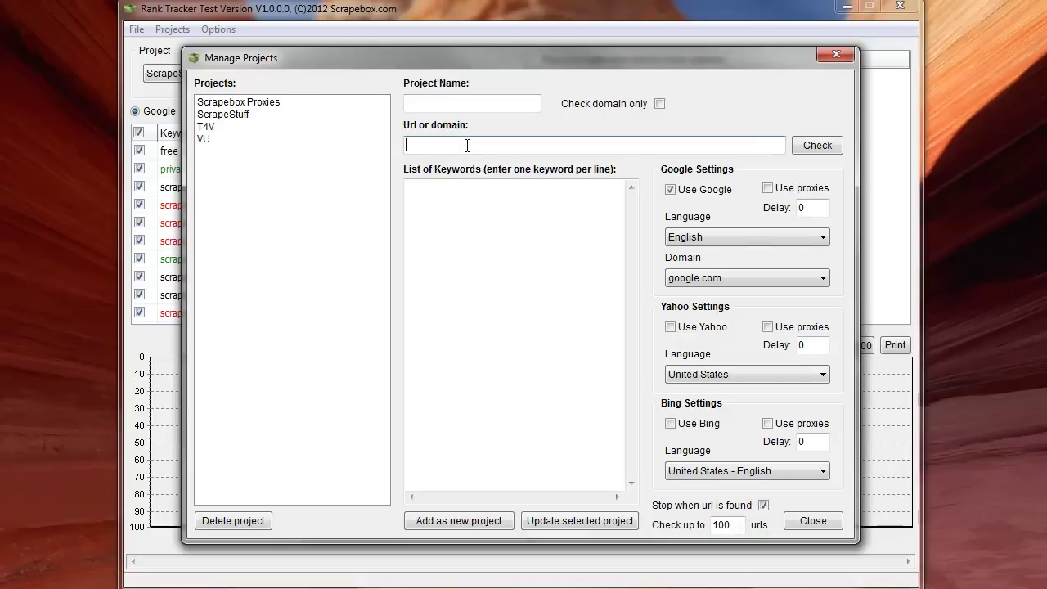
pyautogui.click(474, 215)
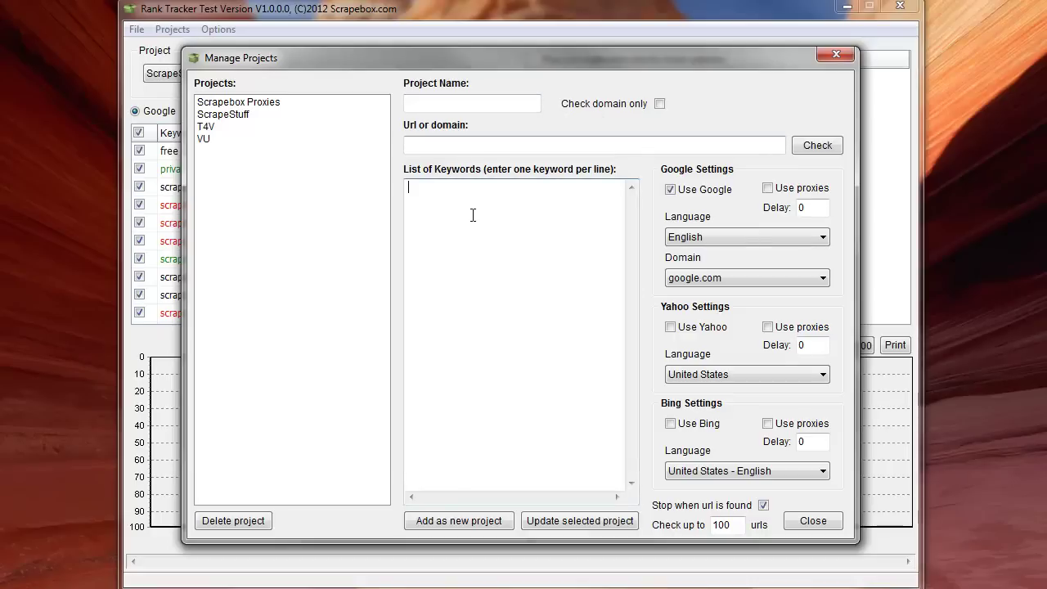
pyautogui.press('Tab')
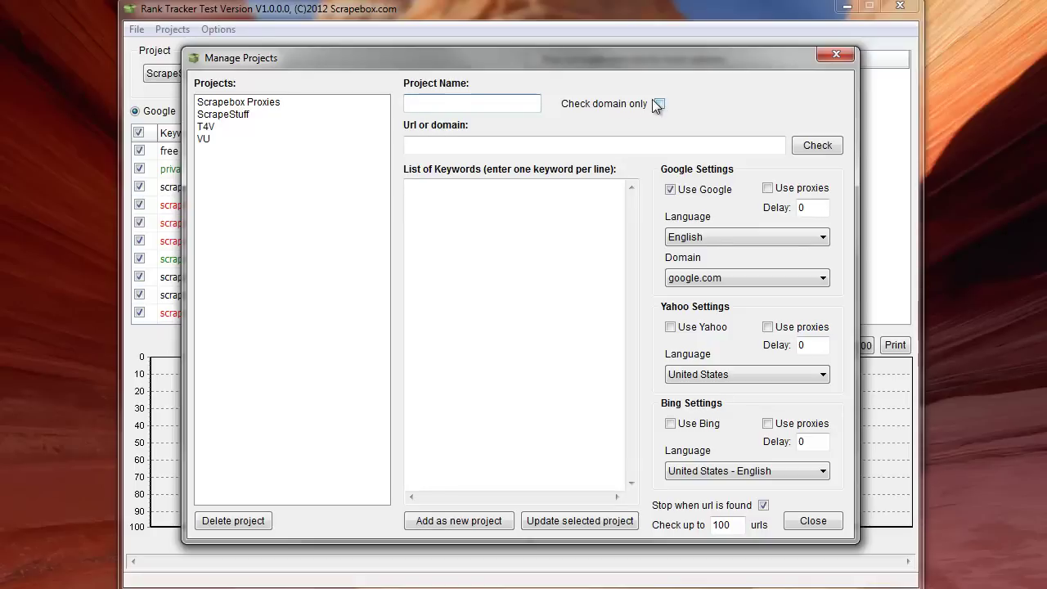
pyautogui.write('scrapebox')
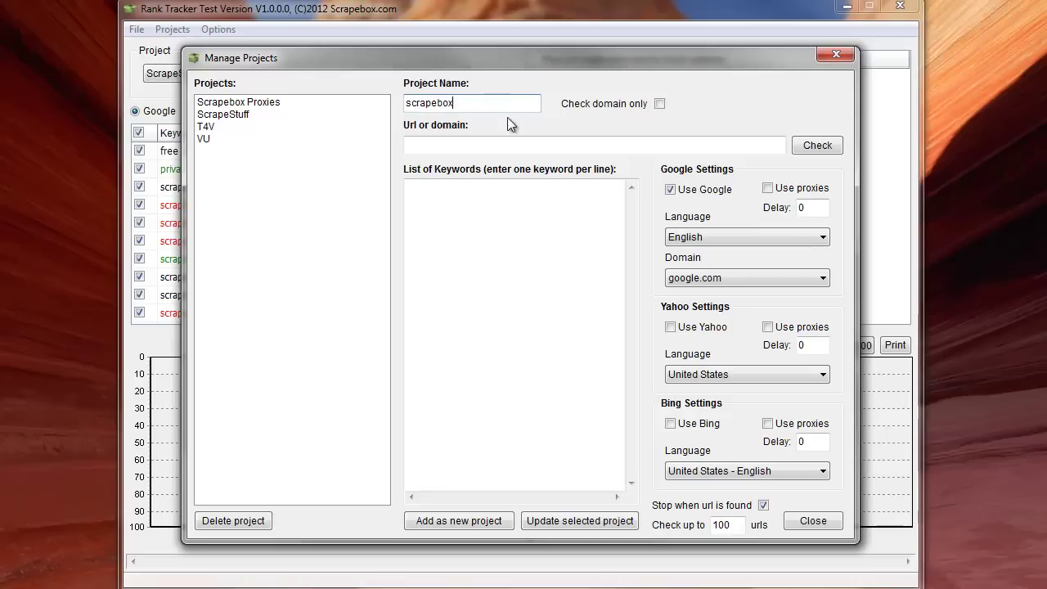
pyautogui.click(513, 143)
pyautogui.write('htt')
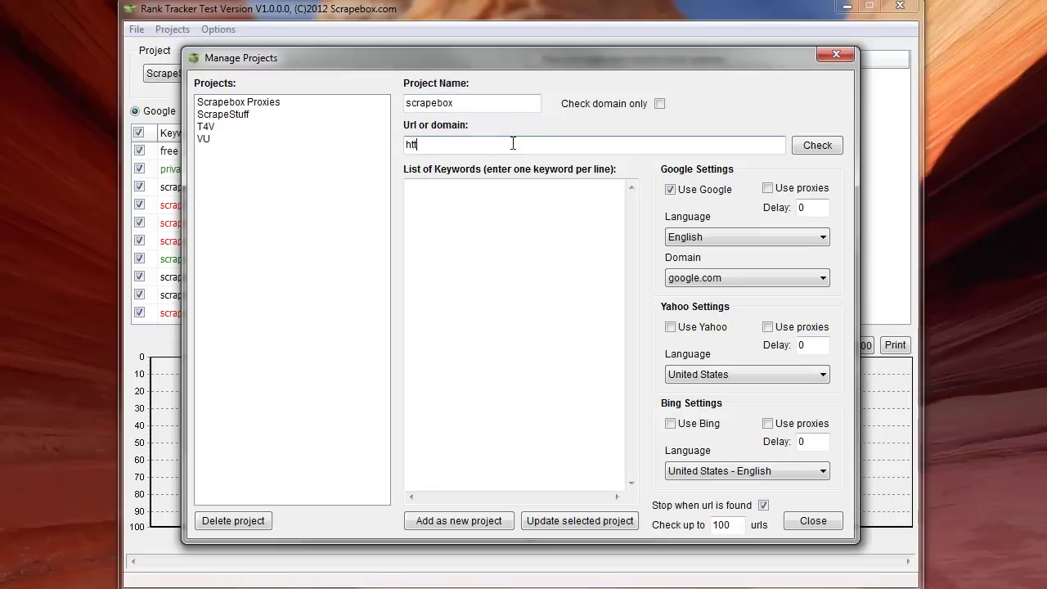
pyautogui.write('p://www.scrapebox.com/pr')
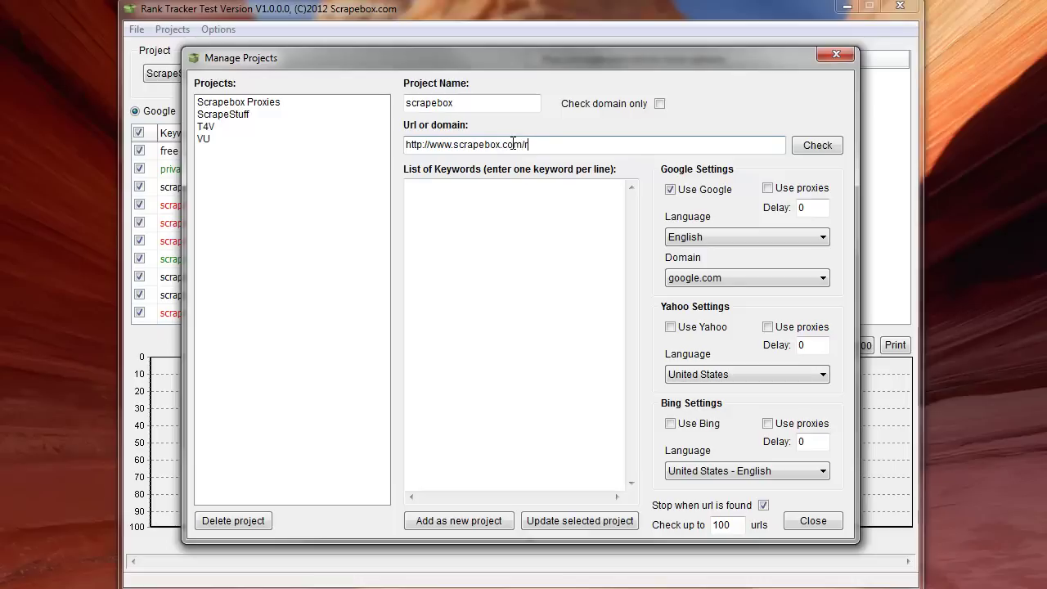
pyautogui.press('BackSpace')
pyautogui.write('proxies')
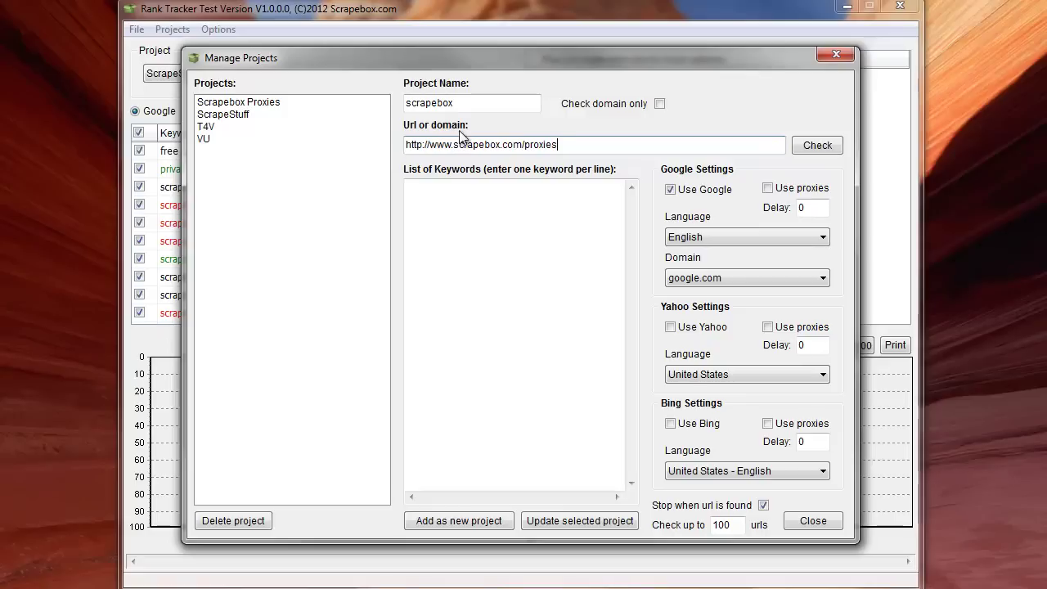
pyautogui.click(661, 104)
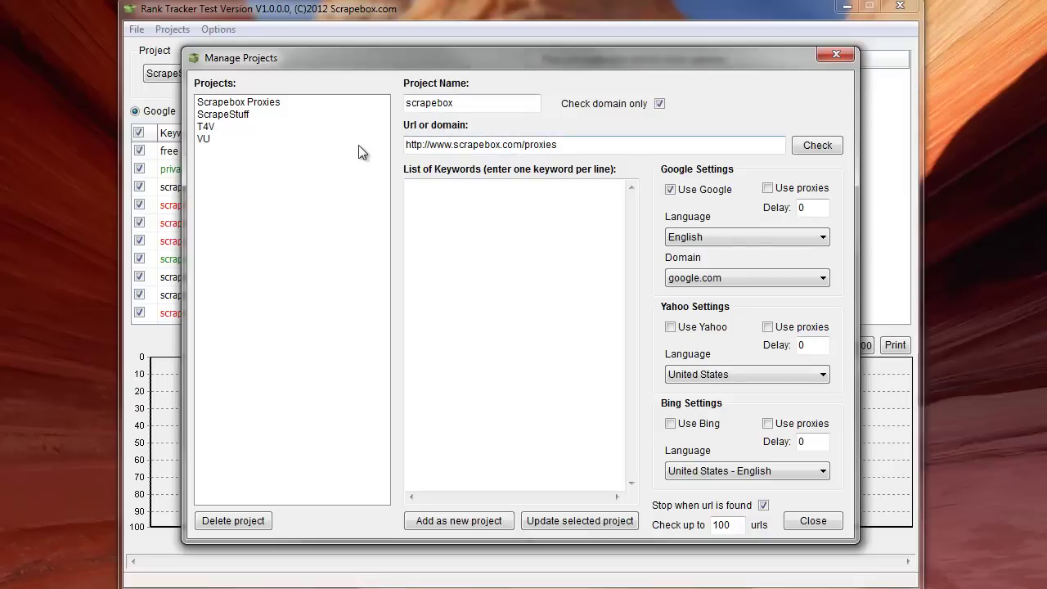
pyautogui.click(659, 103)
pyautogui.moveTo(572, 144); pyautogui.dragTo(362, 145)
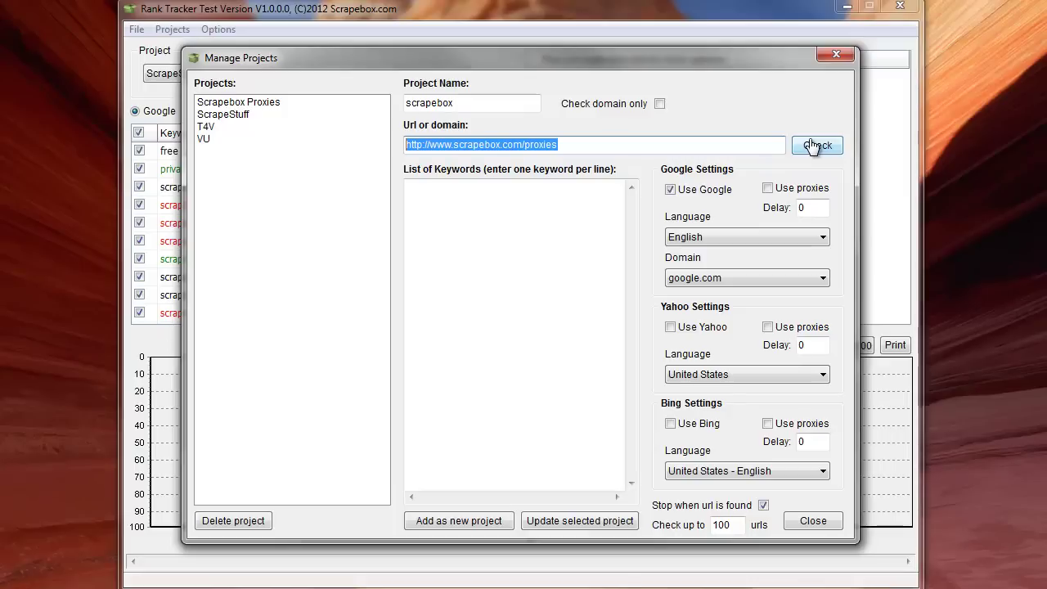
pyautogui.click(576, 145)
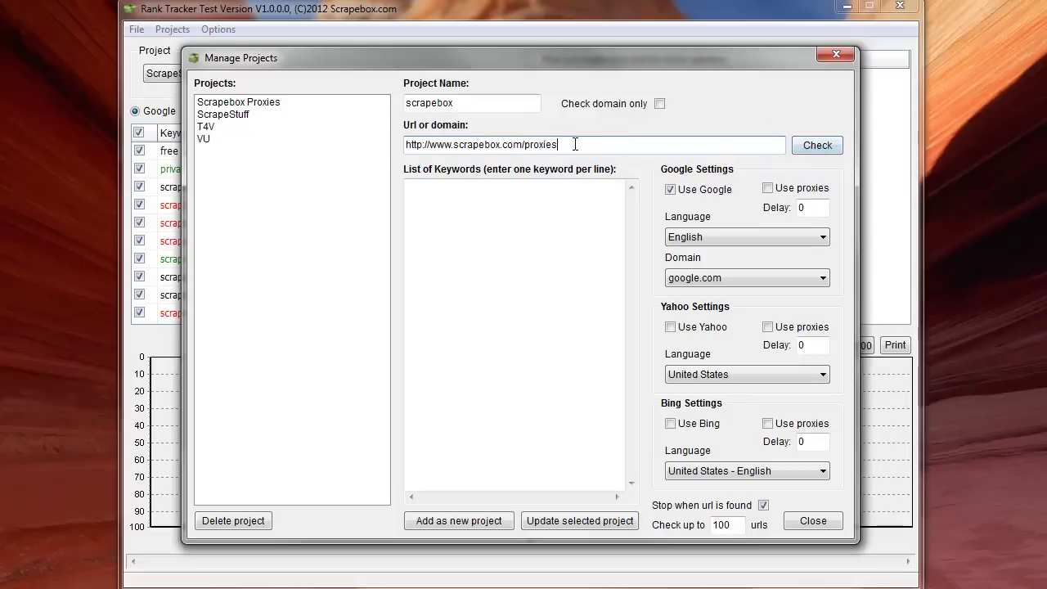
# - Enter the keywords key, key2 and key3, leaving the Yahoo and Bing languages unchanged
pyautogui.click(528, 227)
pyautogui.write('ke')
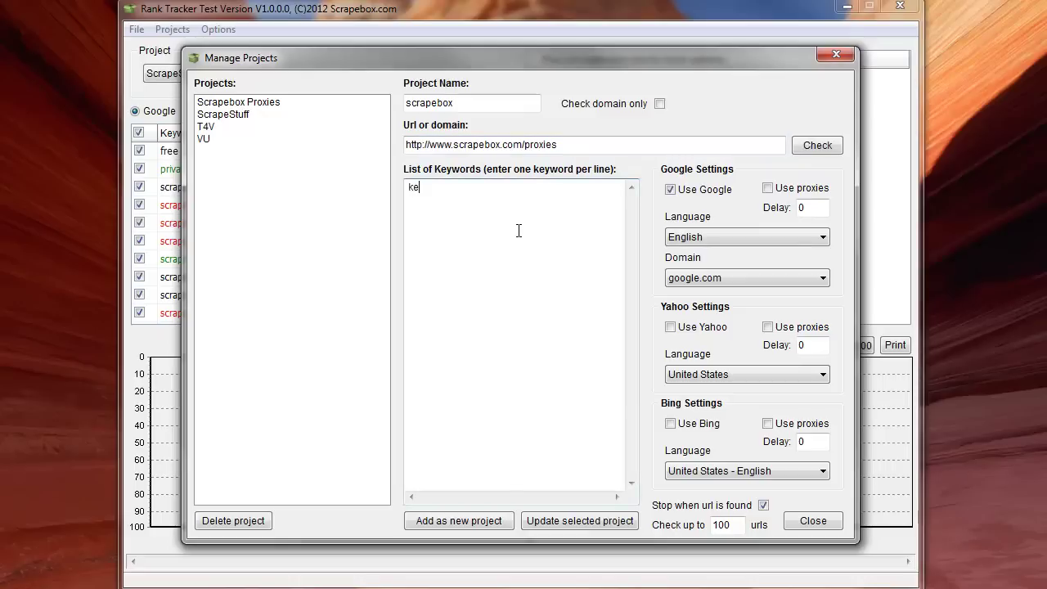
pyautogui.write('y ')
pyautogui.write('key2 ')
pyautogui.write('key3')
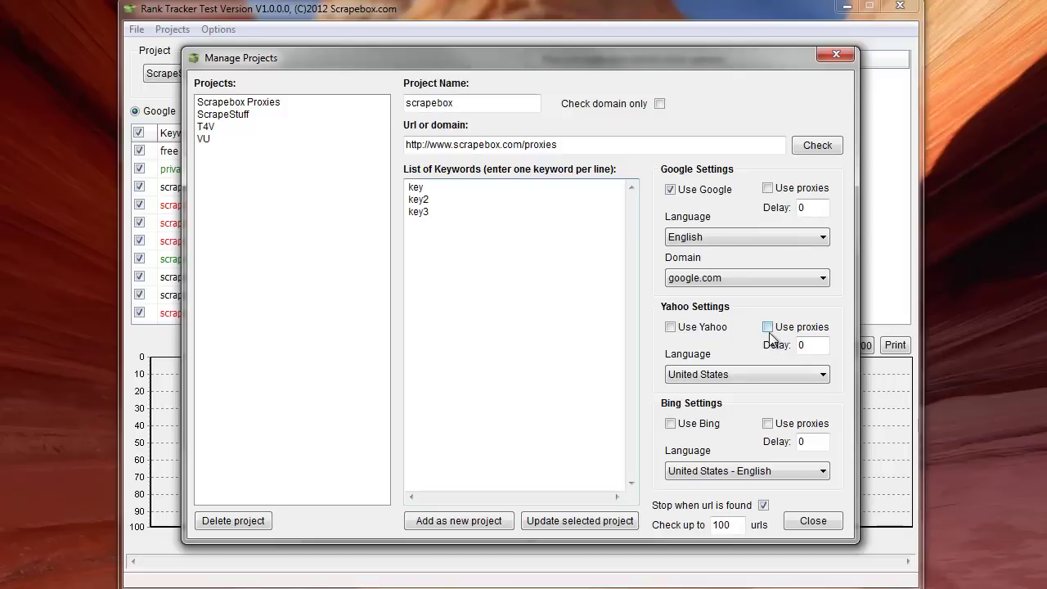
pyautogui.click(742, 374)
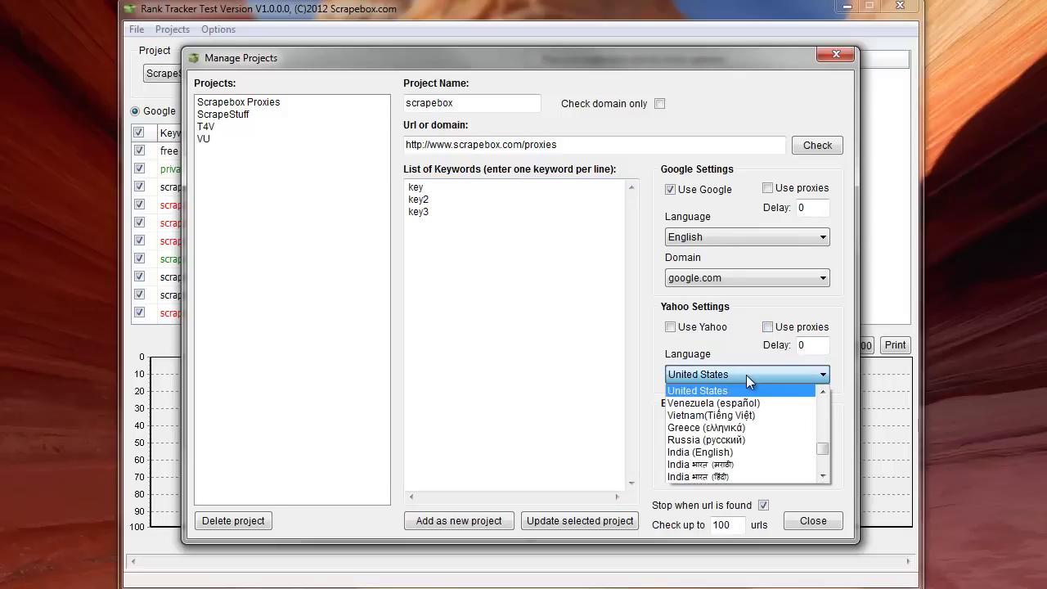
pyautogui.click(746, 377)
pyautogui.click(753, 470)
pyautogui.click(753, 472)
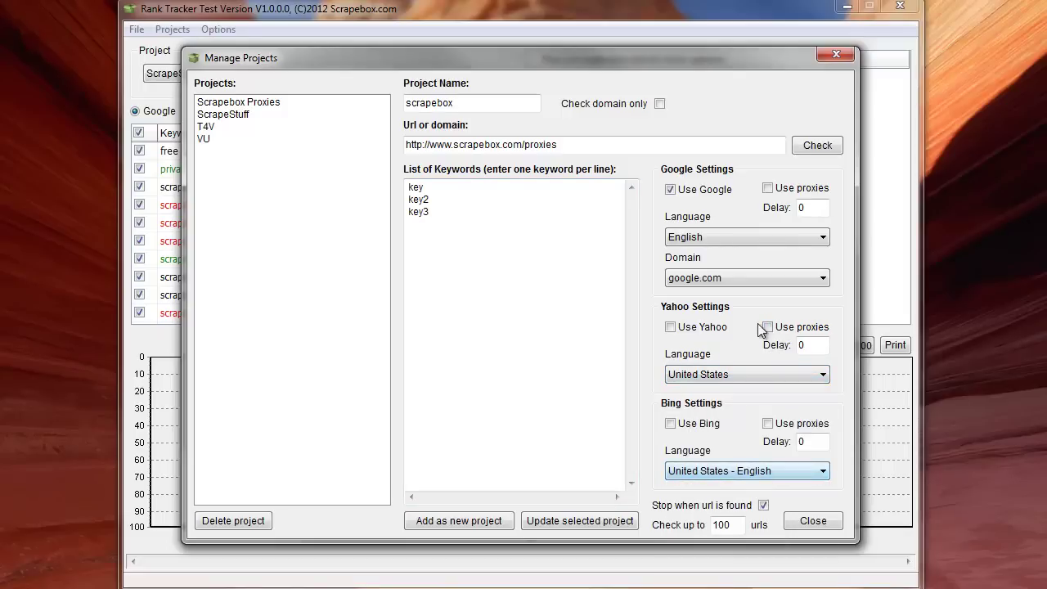
# - Keep google.com as the Google domain and save the form as a new project
pyautogui.click(742, 277)
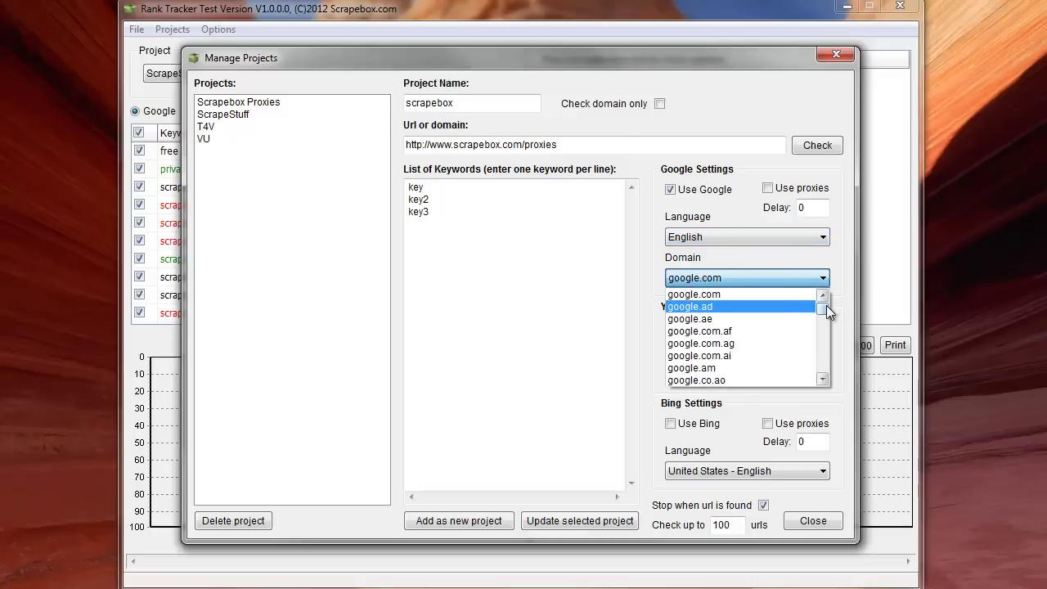
pyautogui.moveTo(826, 305)
pyautogui.mouseDown()
pyautogui.moveTo(822, 370)
pyautogui.moveTo(822, 296)
pyautogui.mouseUp()
pyautogui.click(536, 257)
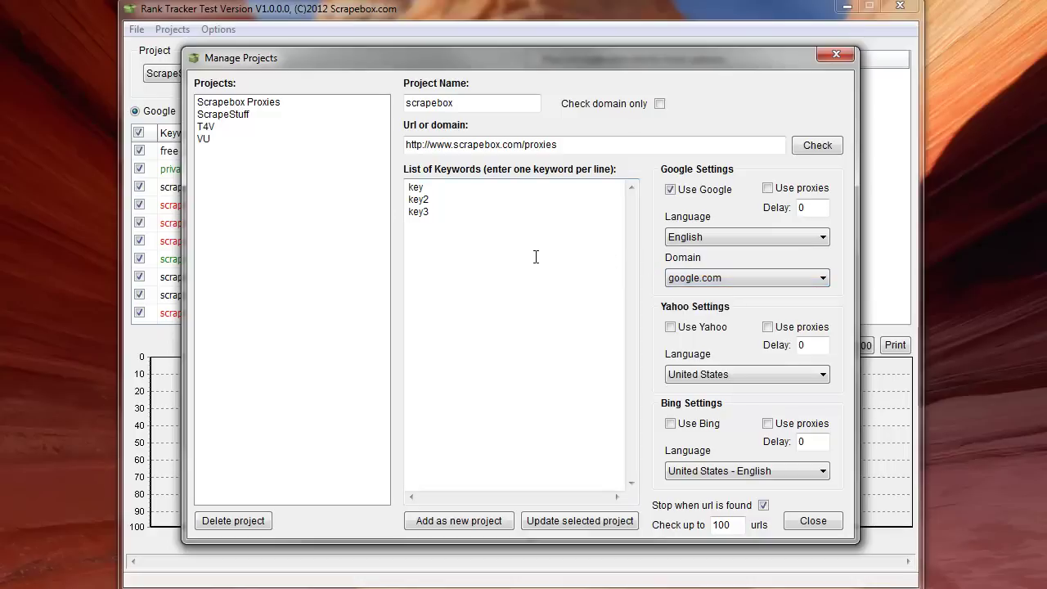
pyautogui.click(458, 525)
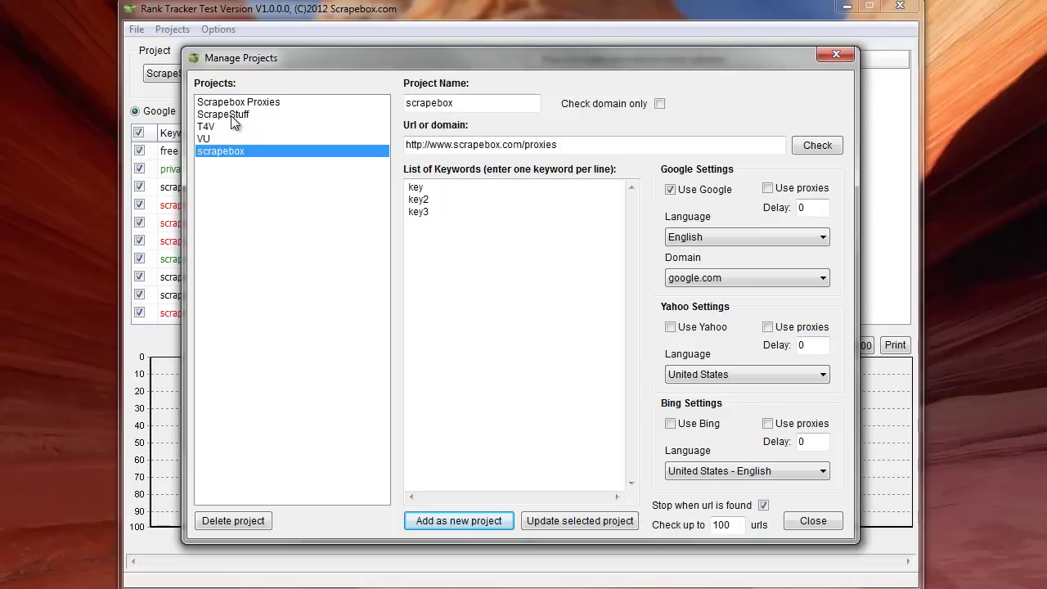
# - Set ScrapeStuff to check up to 500 URLs and stop when found, update it, and close
pyautogui.click(231, 115)
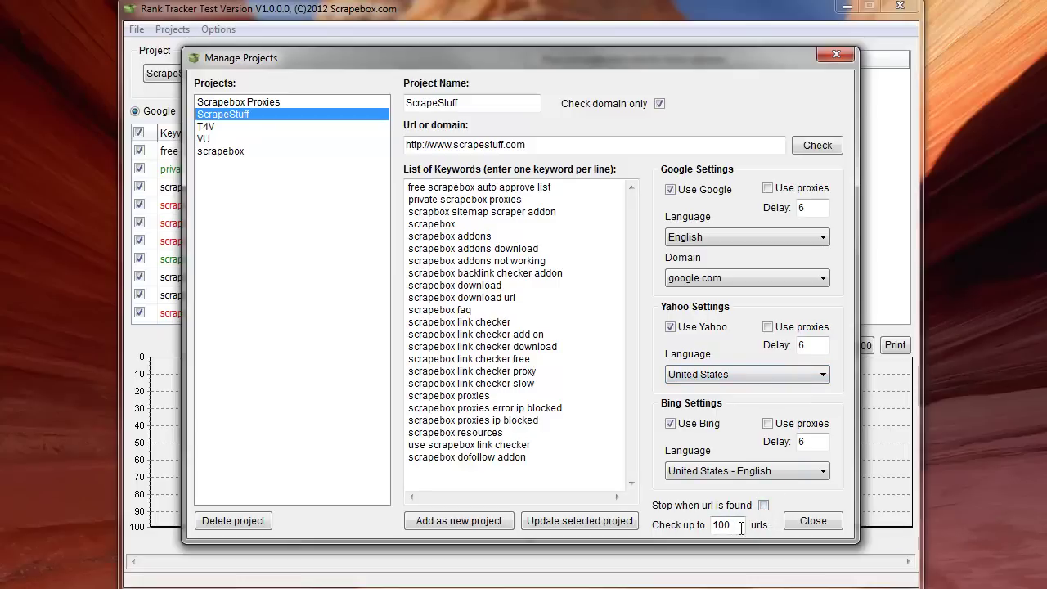
pyautogui.moveTo(738, 525); pyautogui.dragTo(703, 530)
pyautogui.write('500')
pyautogui.click(741, 522)
pyautogui.click(762, 505)
pyautogui.doubleClick(737, 526)
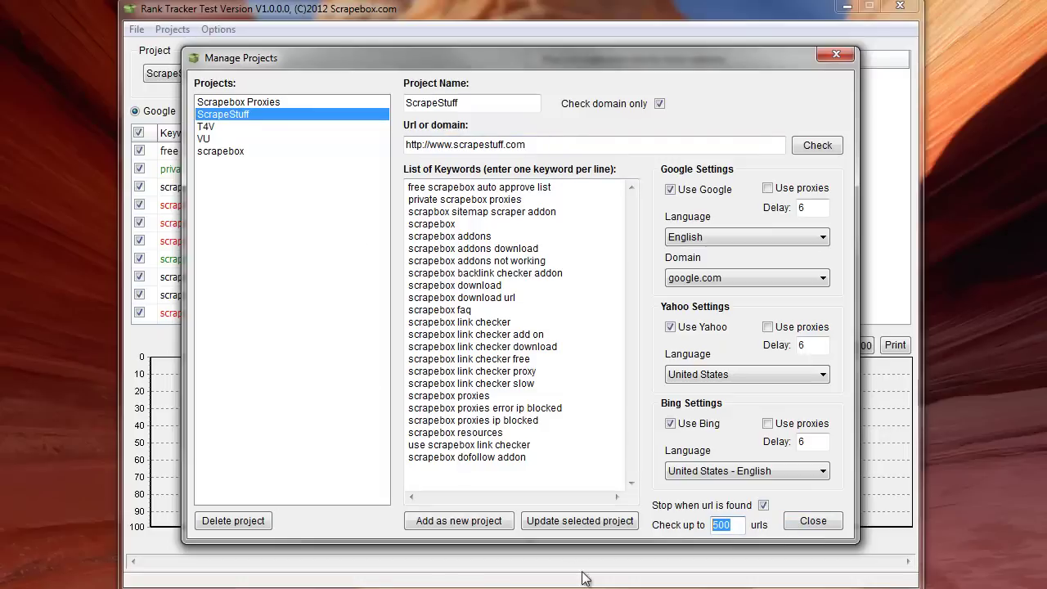
pyautogui.click(572, 521)
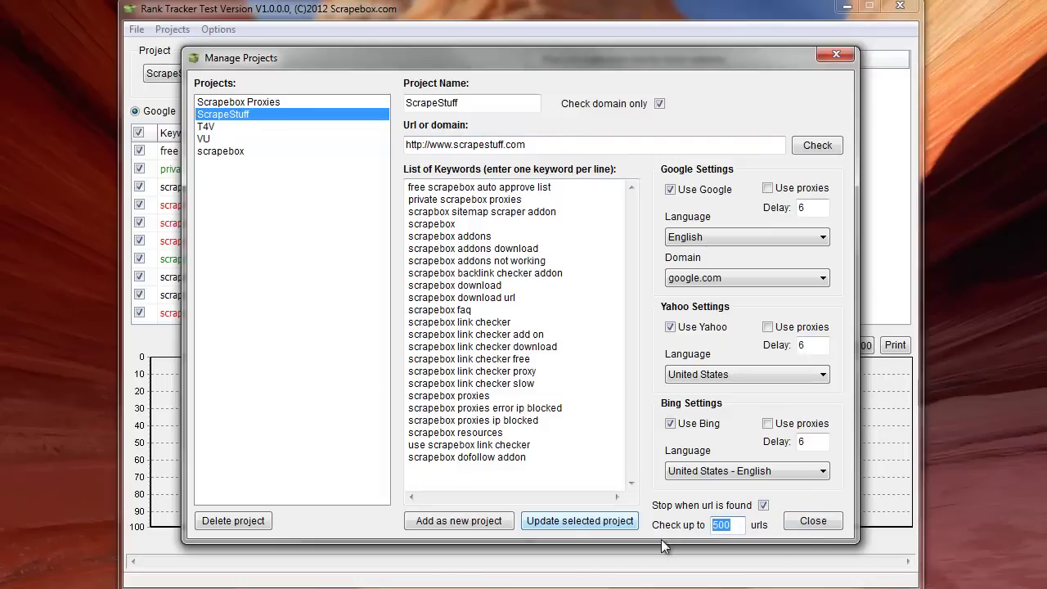
pyautogui.click(811, 523)
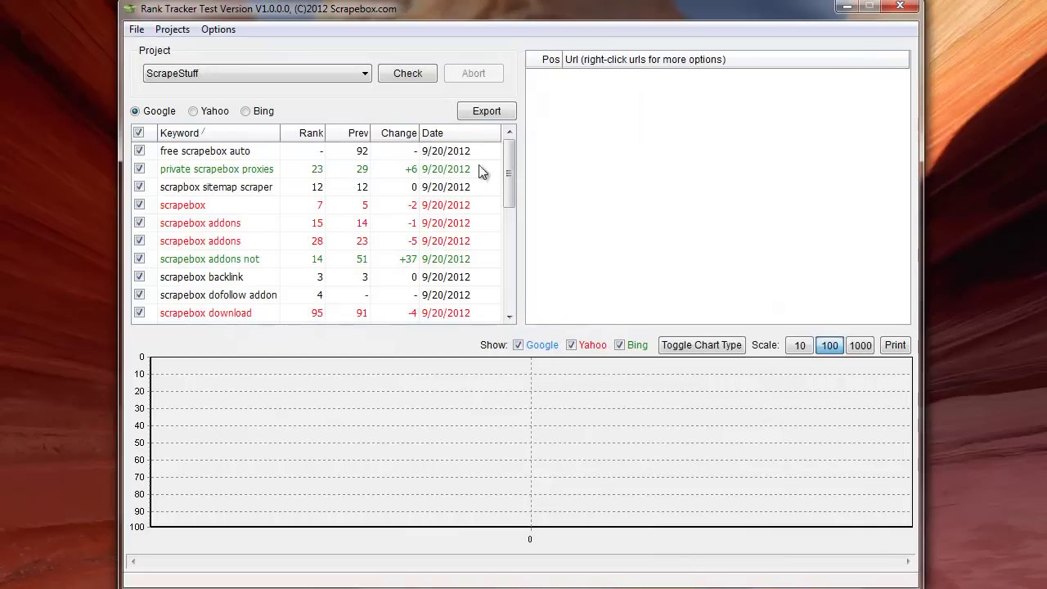
pyautogui.click(299, 73)
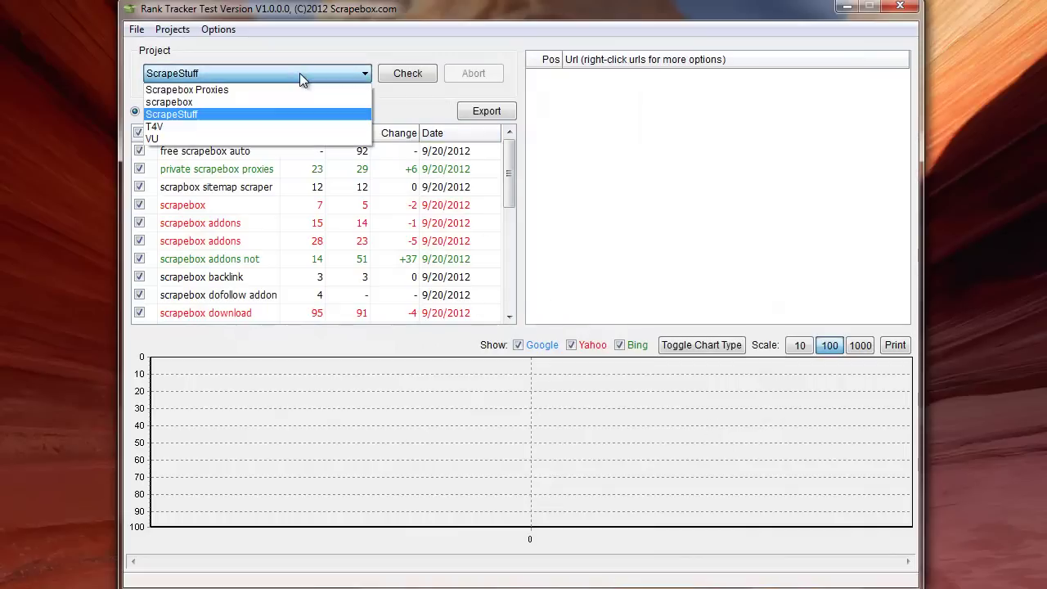
pyautogui.click(311, 66)
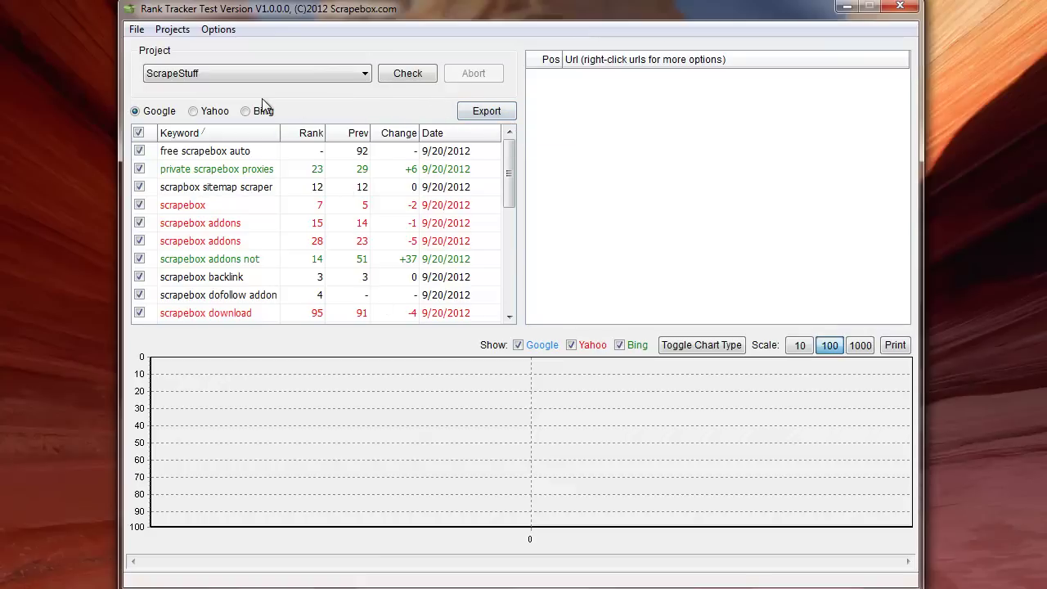
pyautogui.click(196, 114)
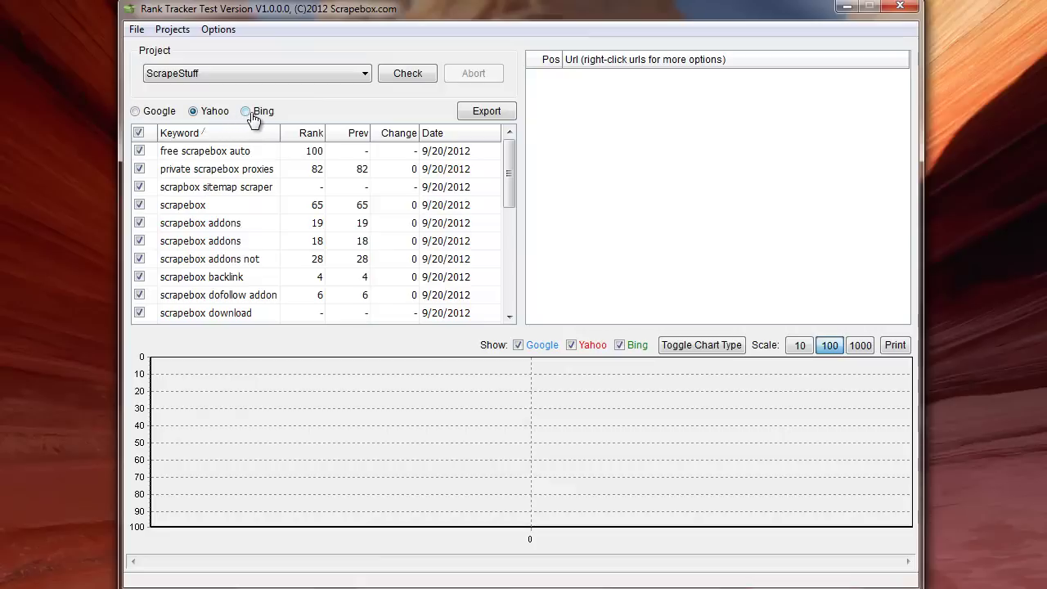
pyautogui.click(246, 111)
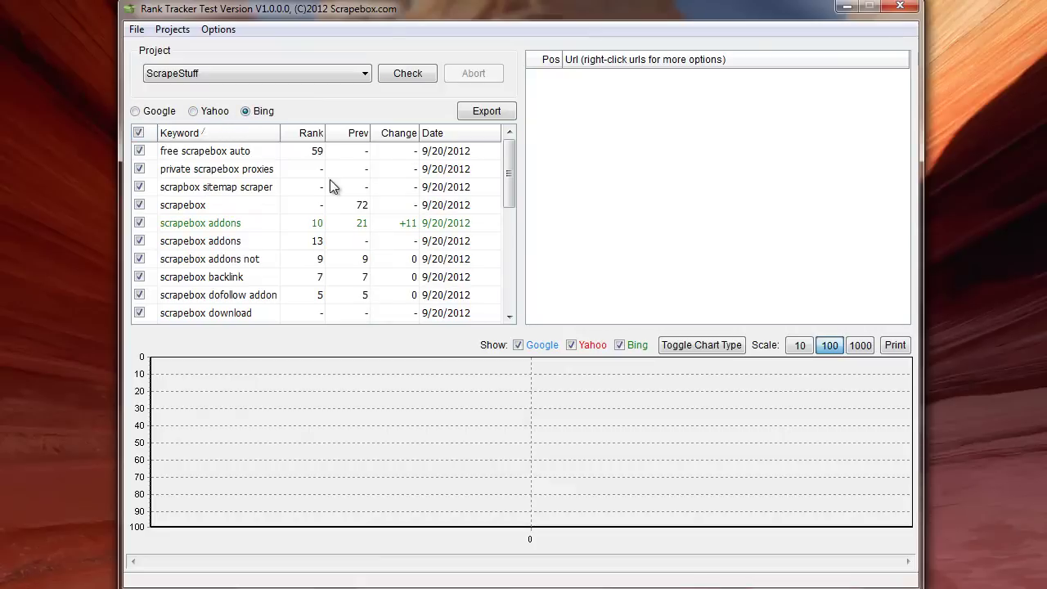
pyautogui.click(194, 113)
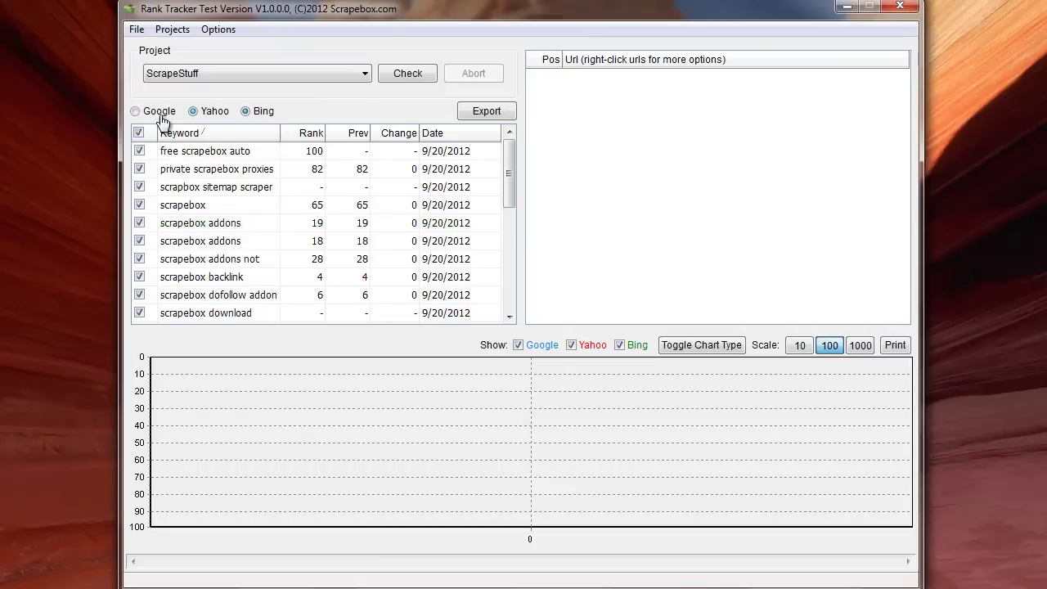
pyautogui.click(136, 112)
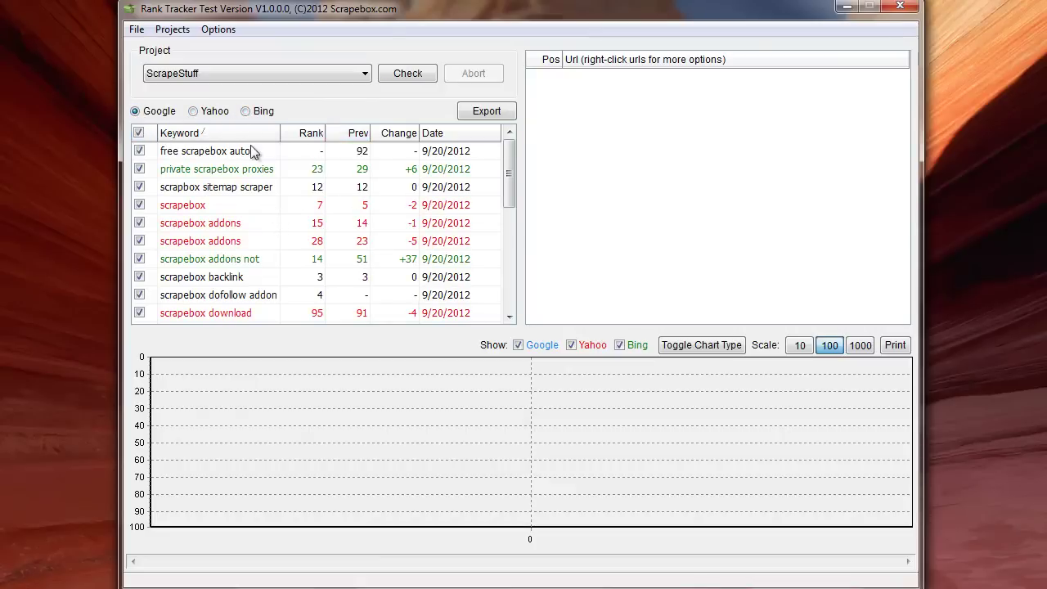
# - Show ranked URLs and rank history for 'free scrapebox auto approve list' and scroll through its URLs
pyautogui.click(226, 155)
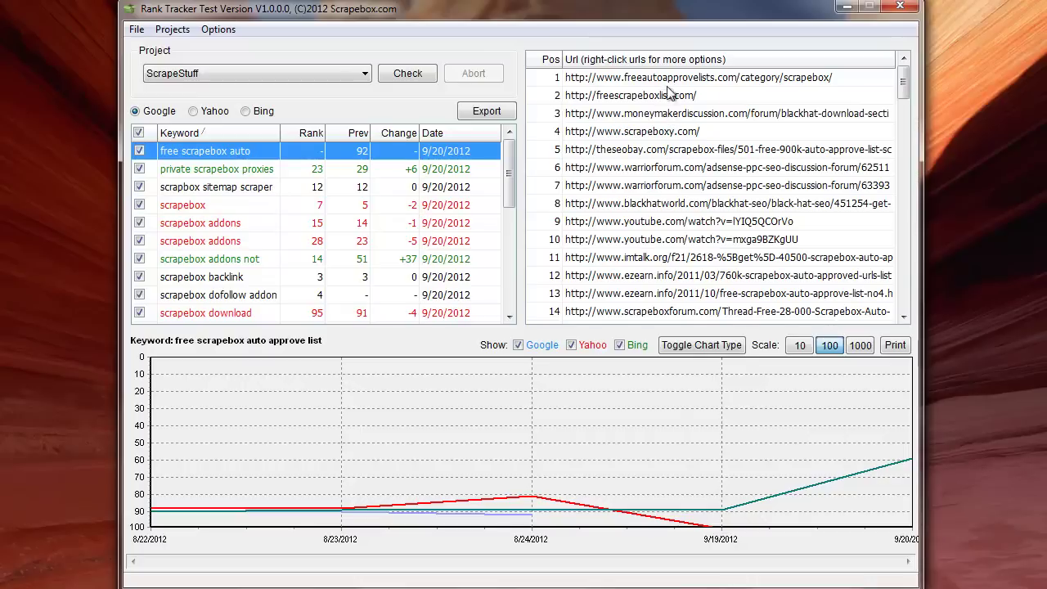
pyautogui.scroll(-11, 539, 163)
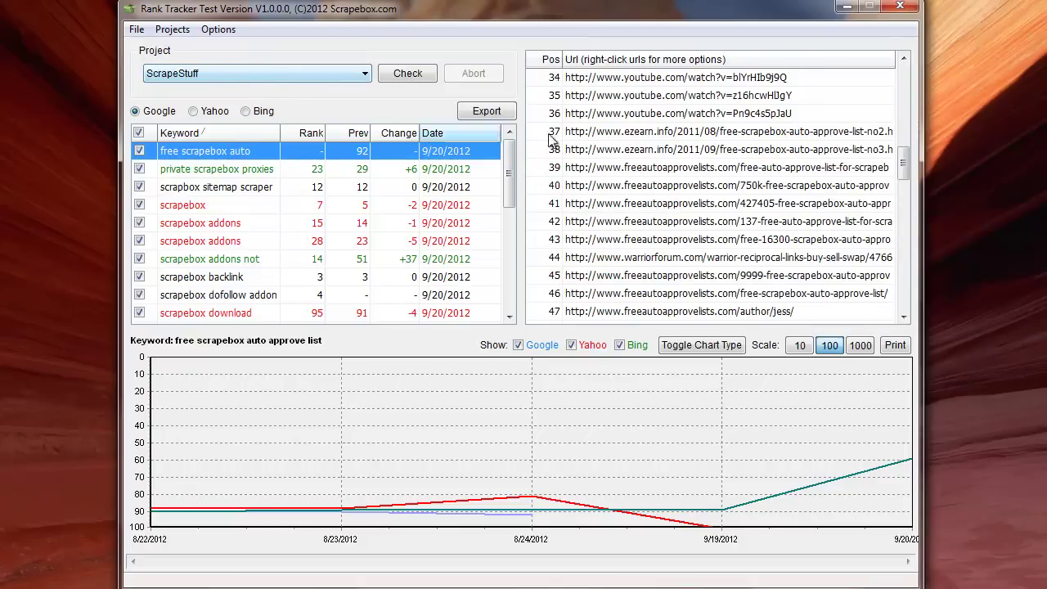
pyautogui.scroll(-14, 677, 147)
pyautogui.scroll(-3, 677, 147)
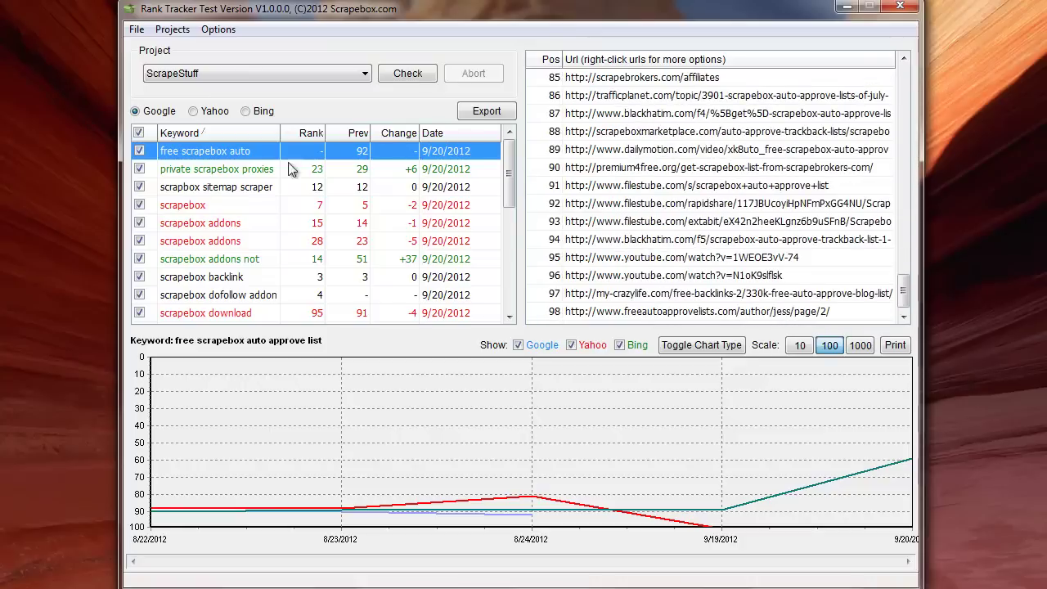
# - Select 'private scrapebox proxies' and scroll through its result URLs down and back up
pyautogui.click(229, 171)
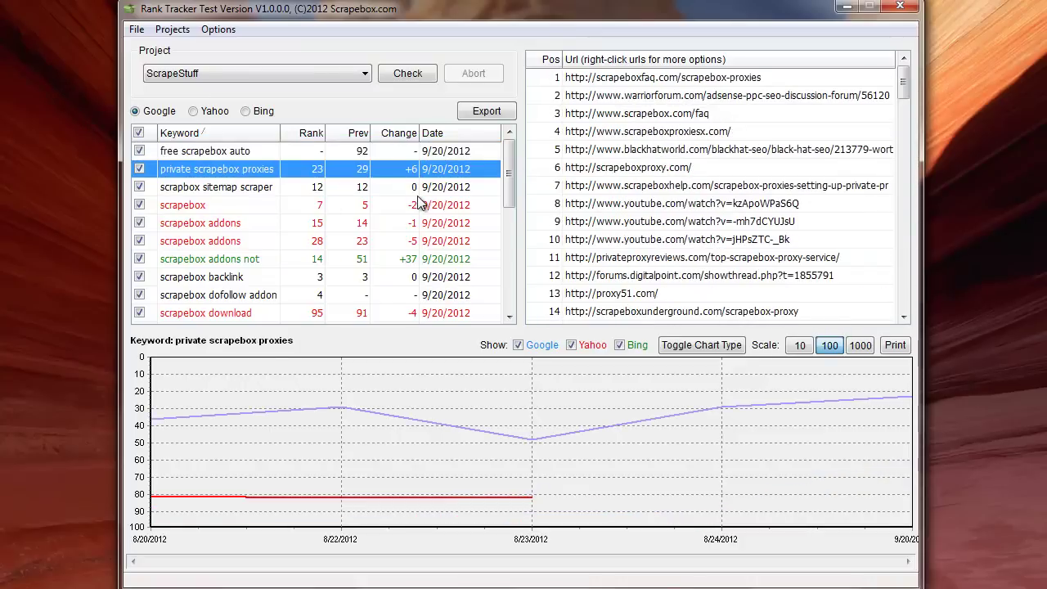
pyautogui.scroll(-4, 642, 188)
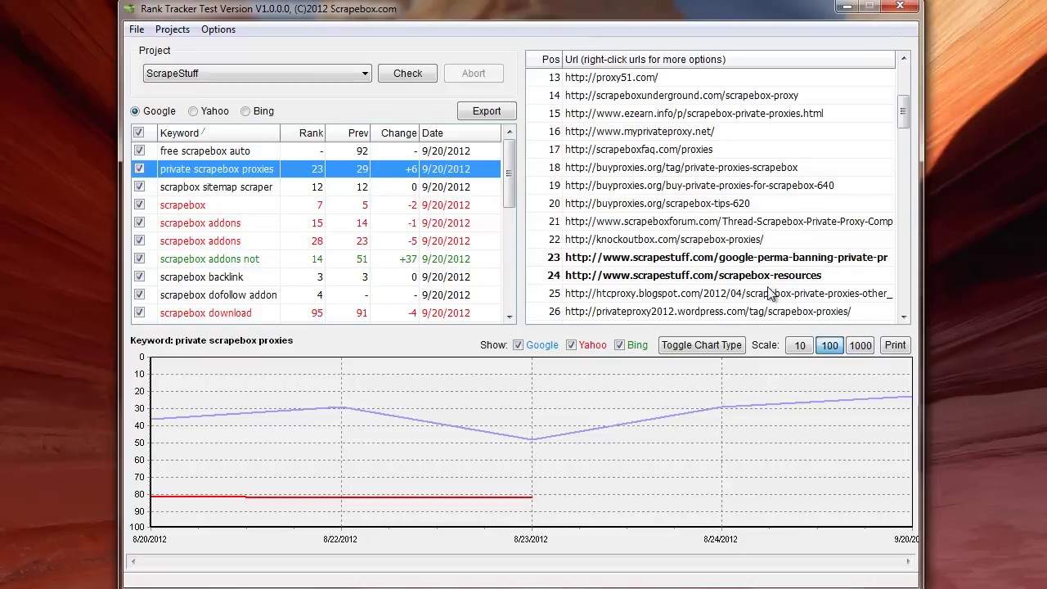
pyautogui.scroll(-4, 666, 259)
pyautogui.scroll(-6, 666, 259)
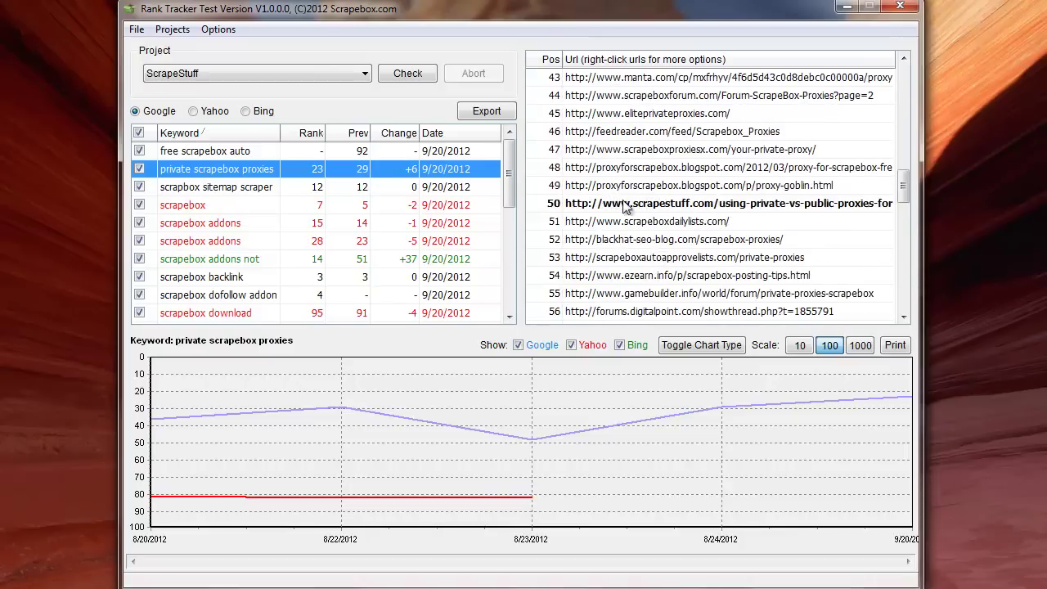
pyautogui.scroll(-3, 634, 211)
pyautogui.scroll(-11, 635, 211)
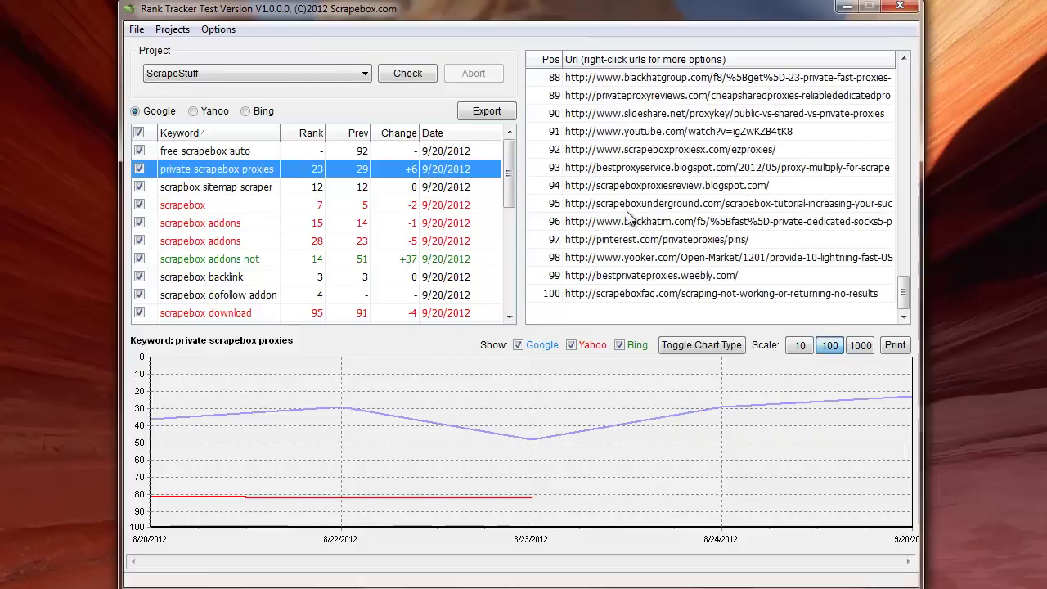
pyautogui.scroll(4, 637, 216)
pyautogui.scroll(13, 637, 218)
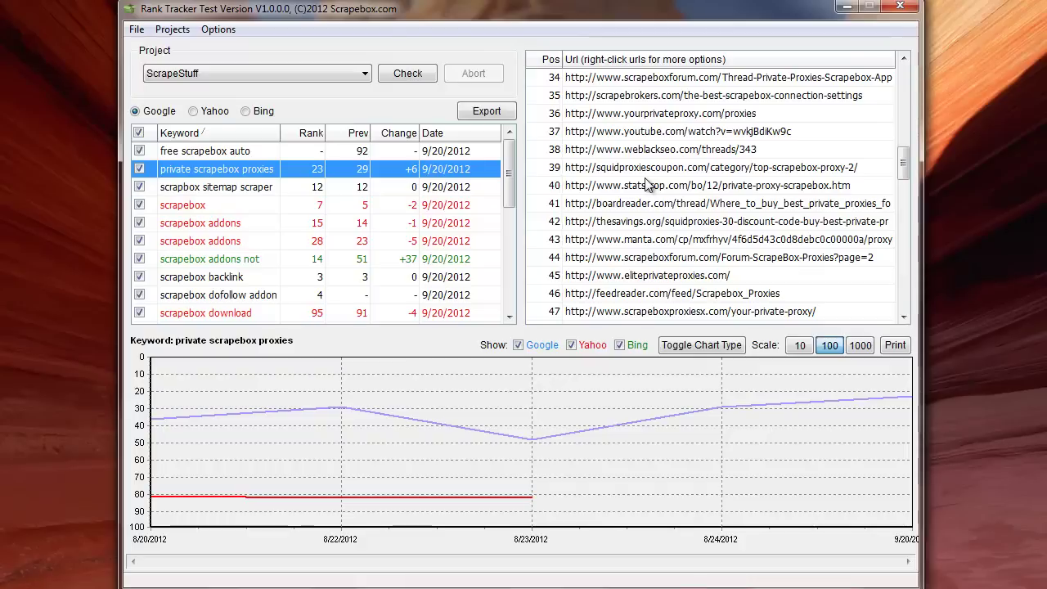
pyautogui.scroll(8, 633, 177)
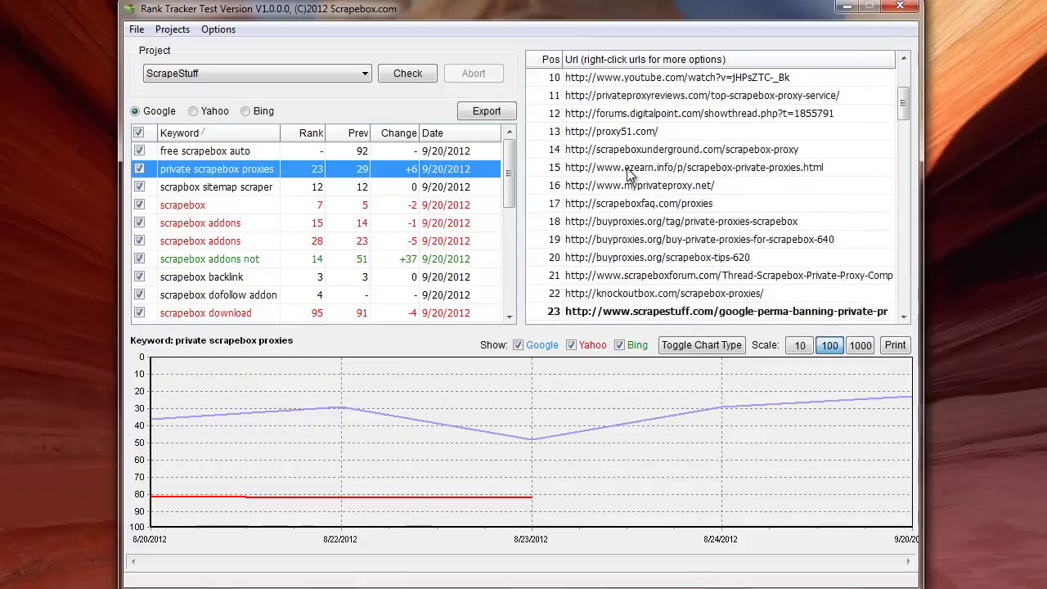
pyautogui.scroll(3, 631, 174)
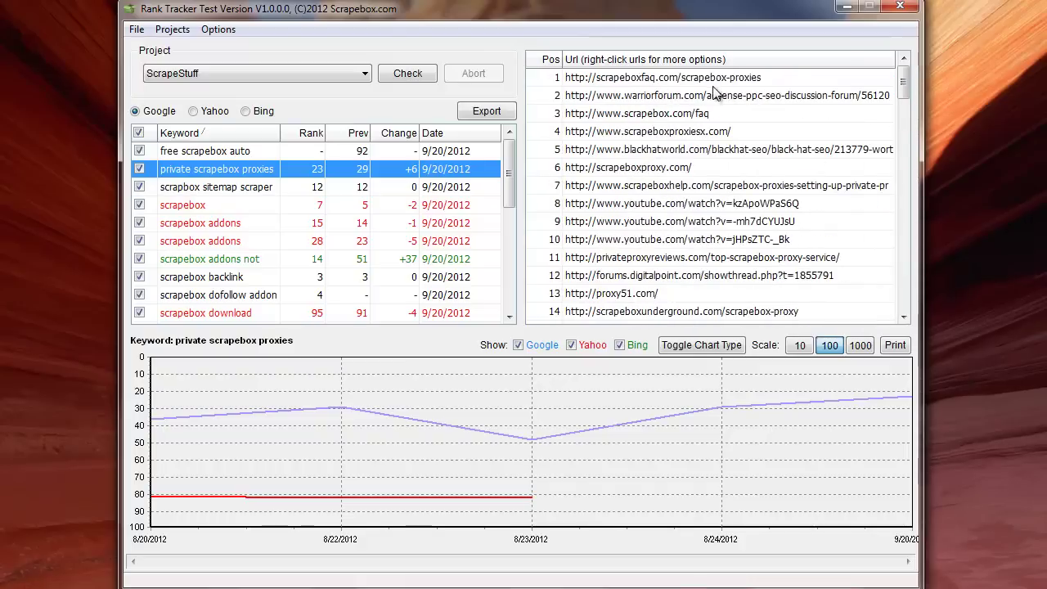
# - Check the 'Open in default browser' option on several result URLs without using it
pyautogui.rightClick(673, 82)
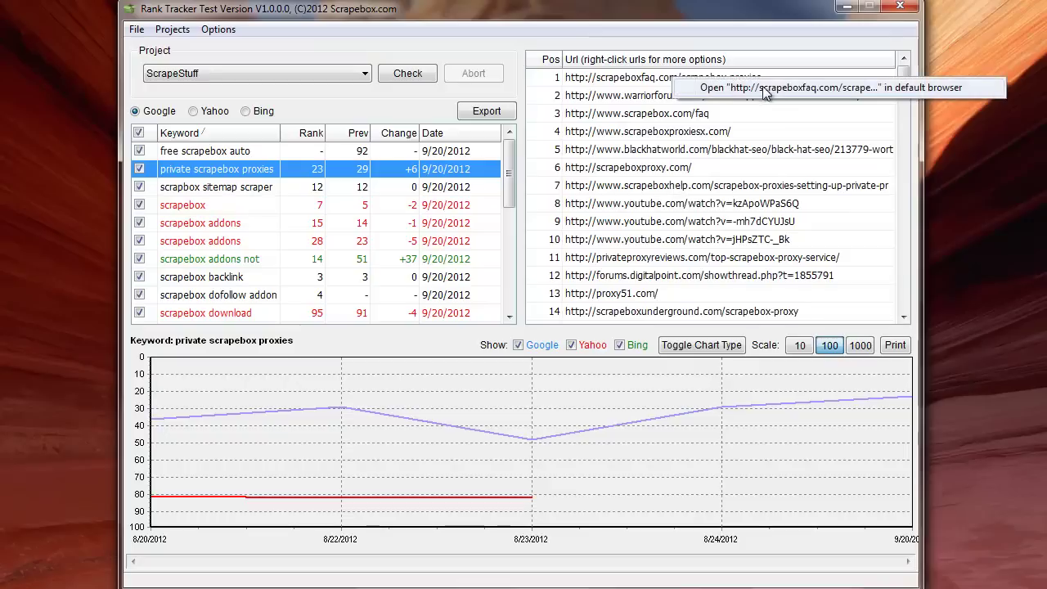
pyautogui.click(592, 99)
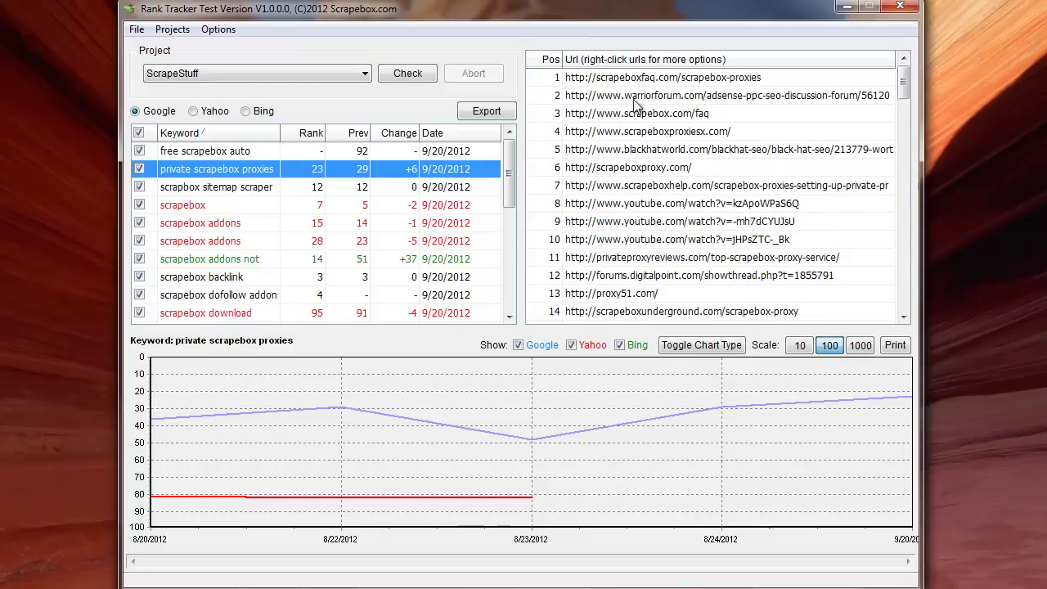
pyautogui.rightClick(636, 99)
pyautogui.rightClick(605, 136)
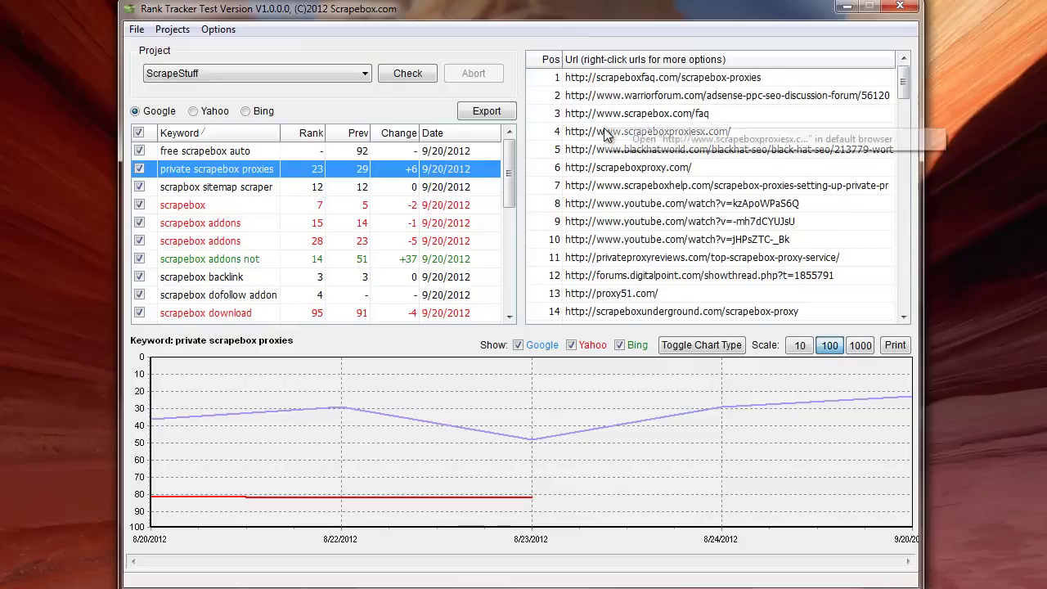
pyautogui.click(532, 155)
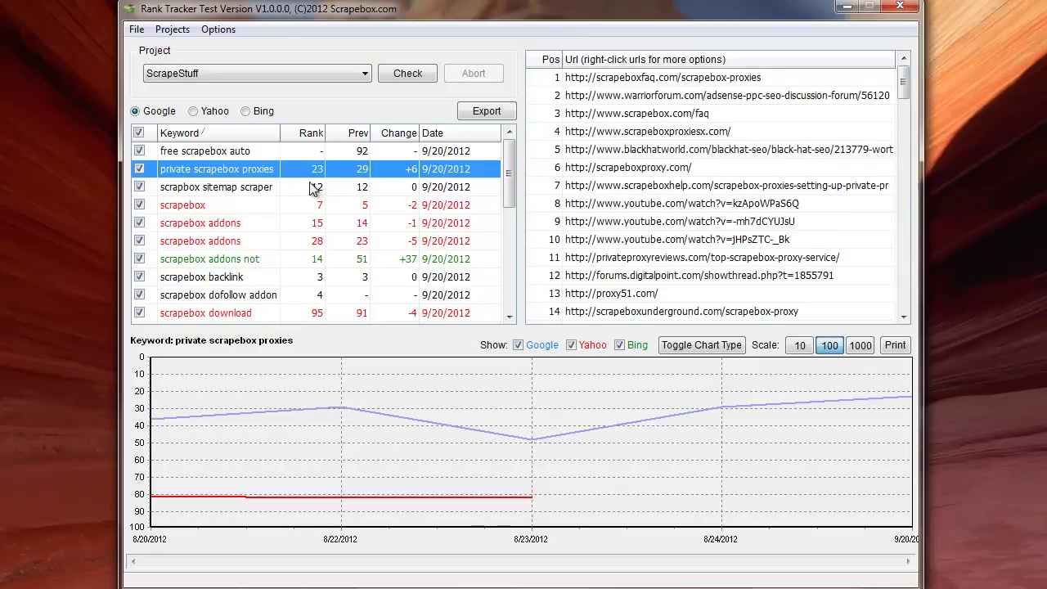
# - Select 'scrapebox' and test the Google and Bing lines and chart type, ending as a line chart
pyautogui.click(281, 211)
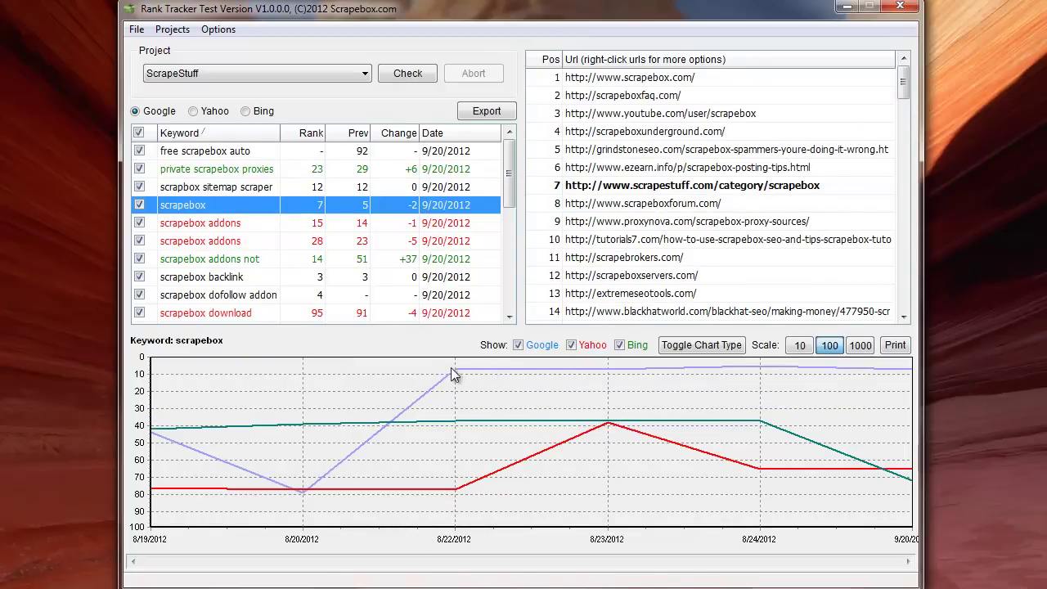
pyautogui.click(542, 345)
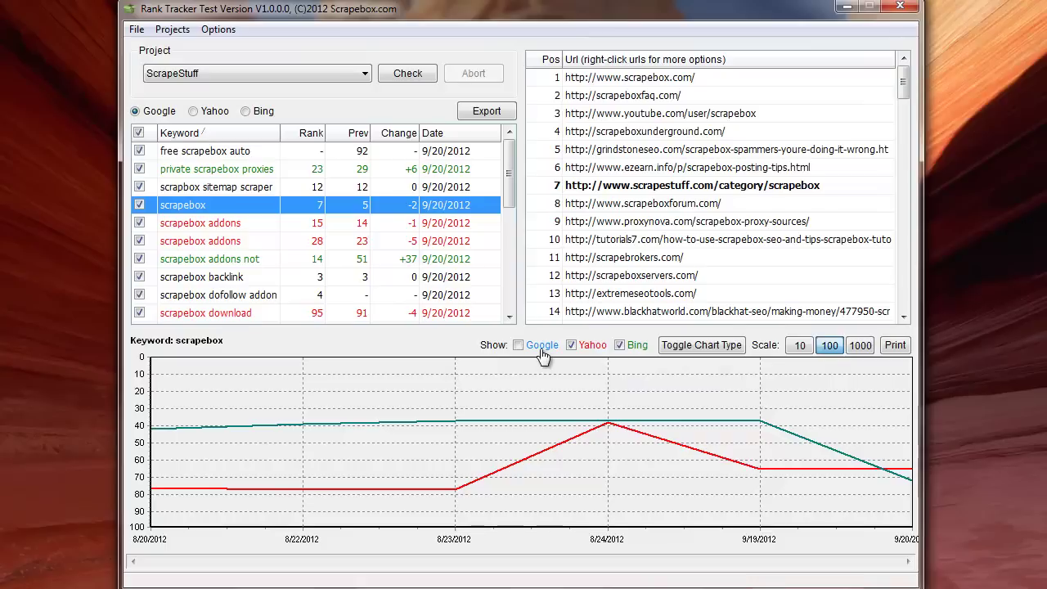
pyautogui.click(542, 348)
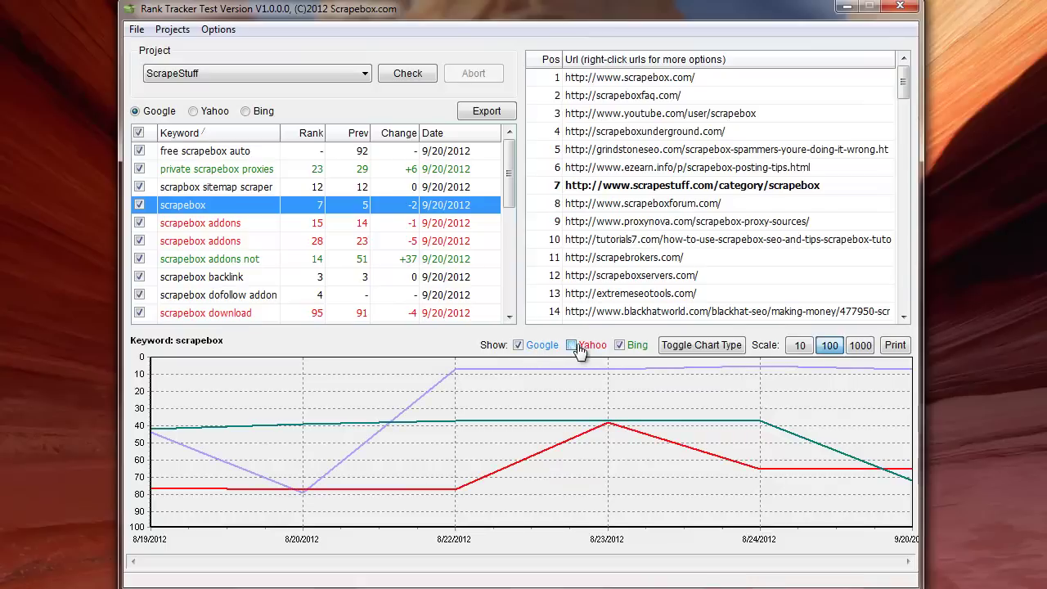
pyautogui.click(619, 345)
pyautogui.click(619, 345)
pyautogui.click(701, 350)
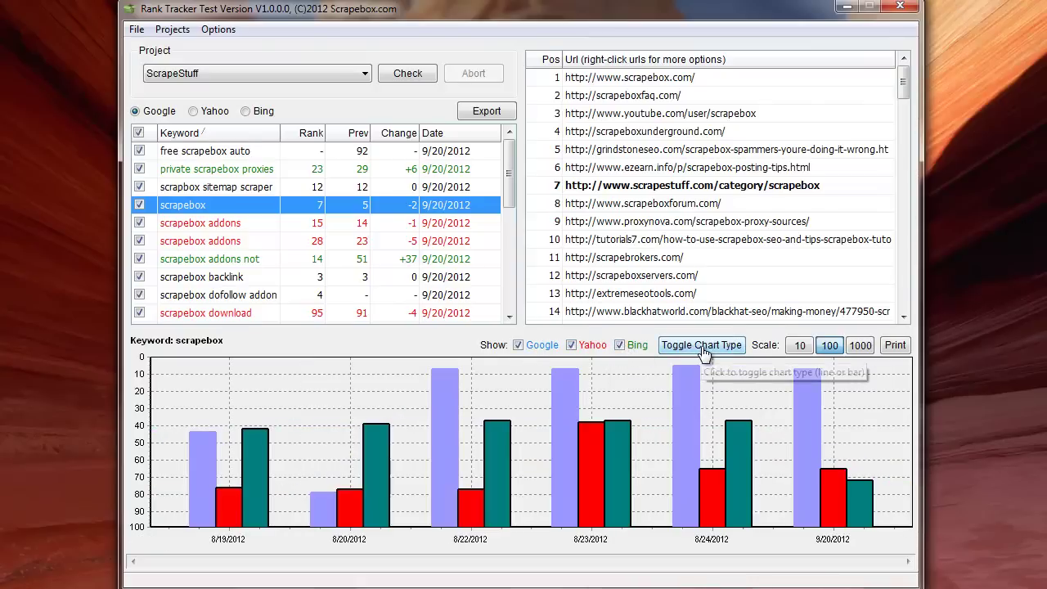
pyautogui.click(702, 348)
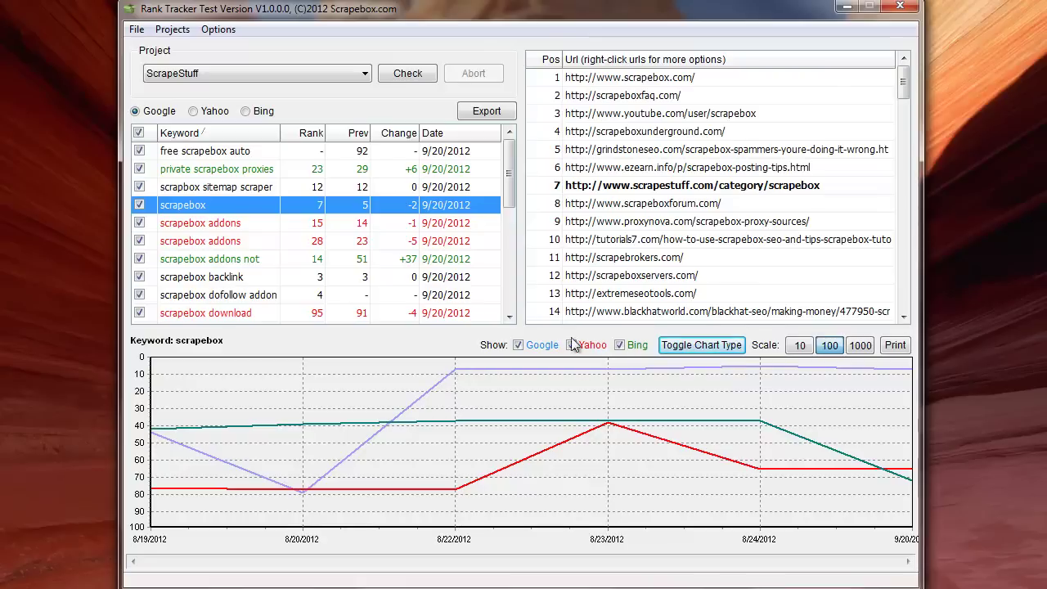
# - Browse the scrapebox addons keywords' rank histories, hiding and restoring the Yahoo line
pyautogui.click(255, 226)
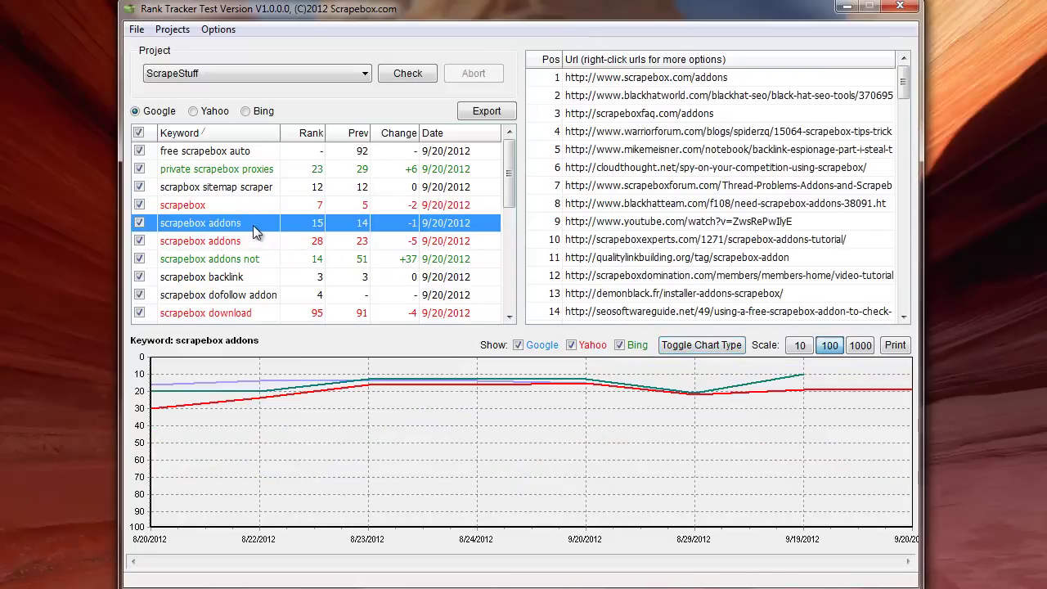
pyautogui.click(250, 240)
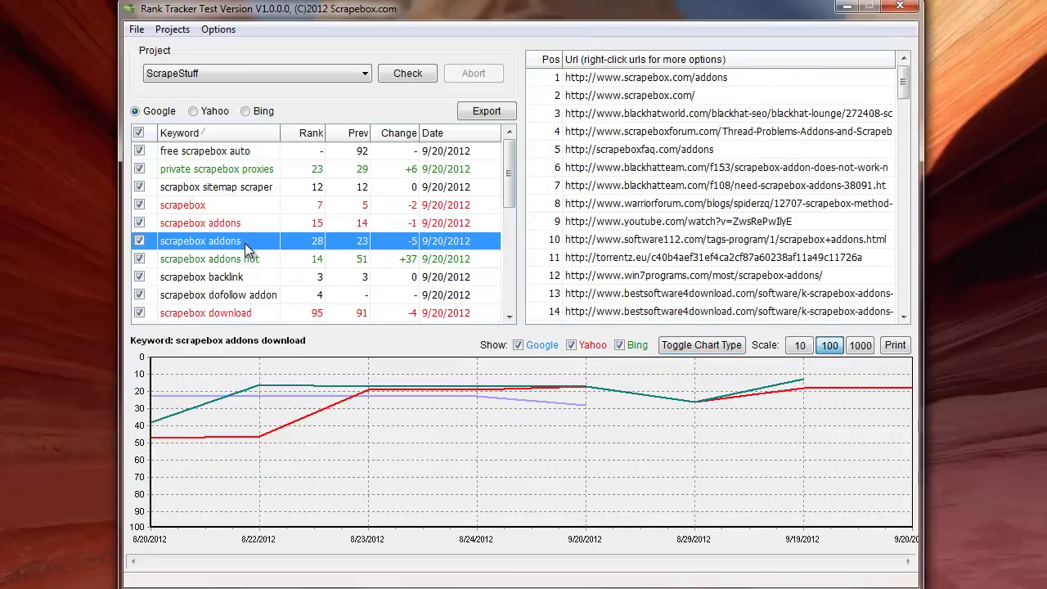
pyautogui.click(245, 258)
pyautogui.click(236, 277)
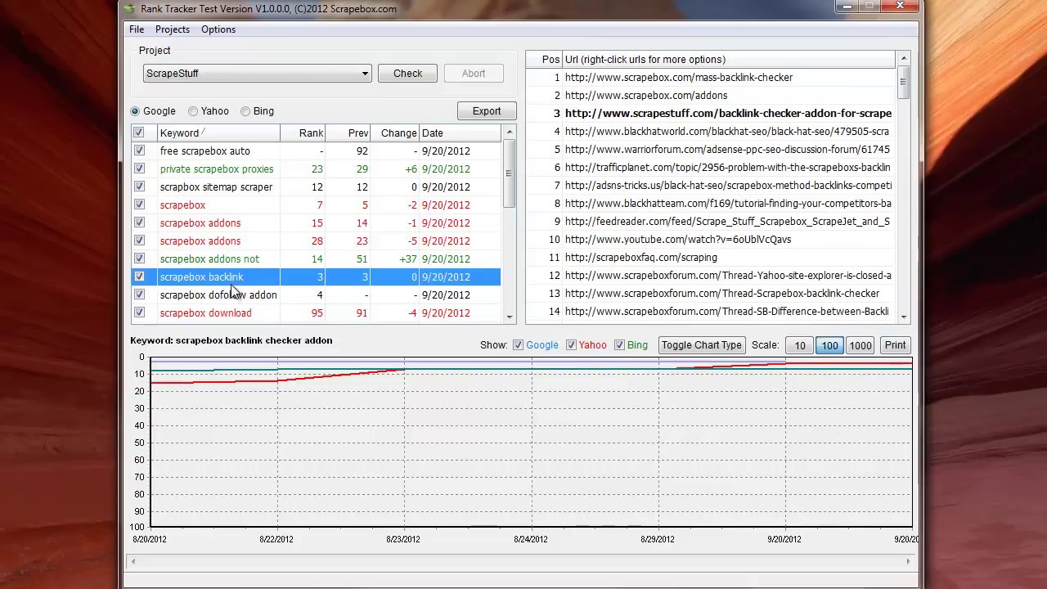
pyautogui.click(229, 257)
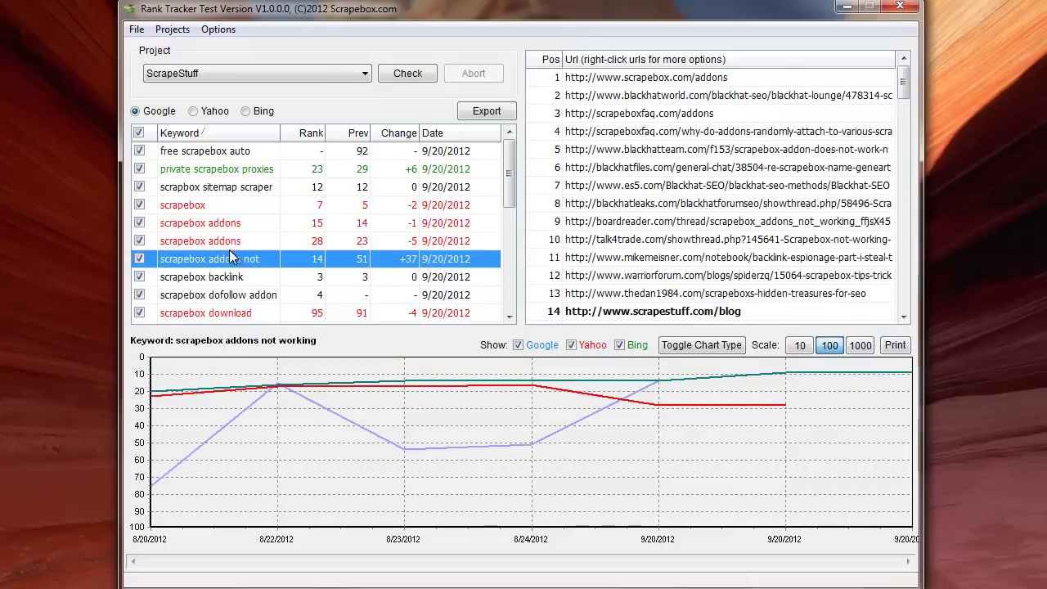
pyautogui.click(590, 344)
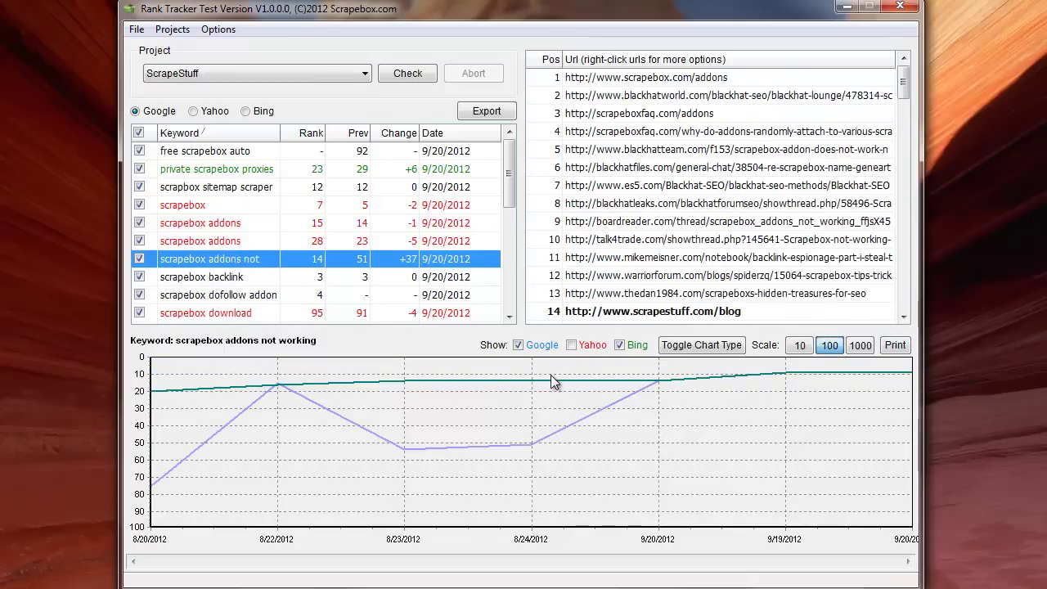
pyautogui.click(574, 346)
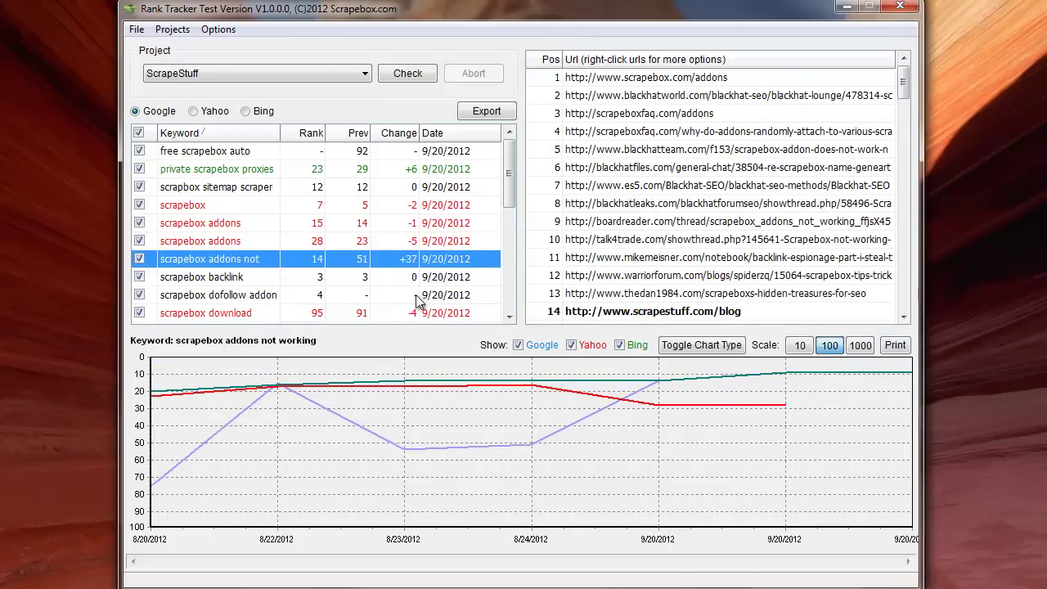
# - Scroll the keyword list down and select the AVERAGE row (rank 26, previously 27, +1)
pyautogui.click(253, 278)
pyautogui.scroll(-6, 254, 276)
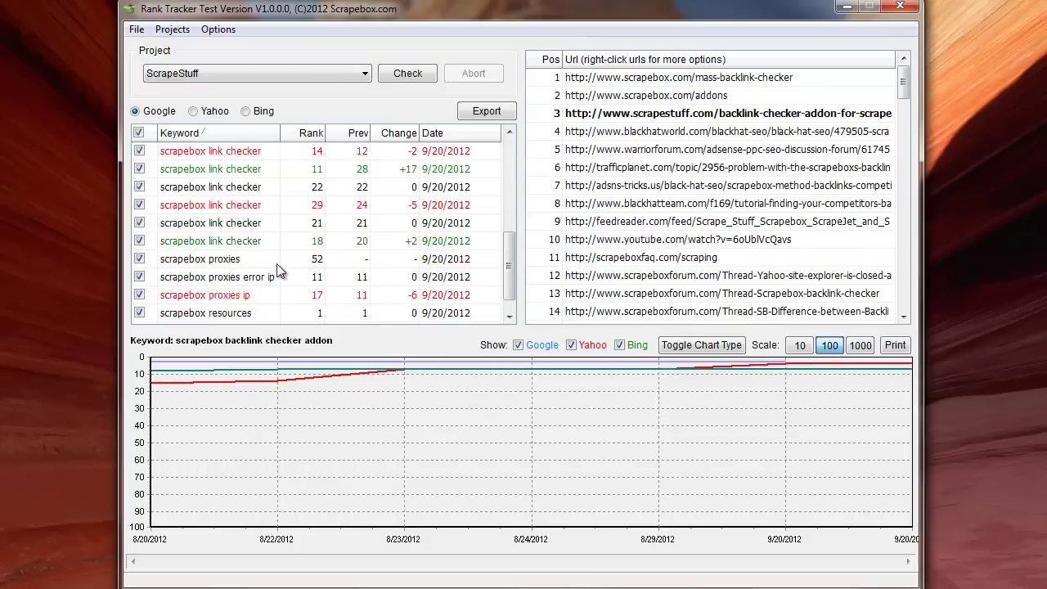
pyautogui.moveTo(506, 264); pyautogui.dragTo(491, 303)
pyautogui.click(236, 317)
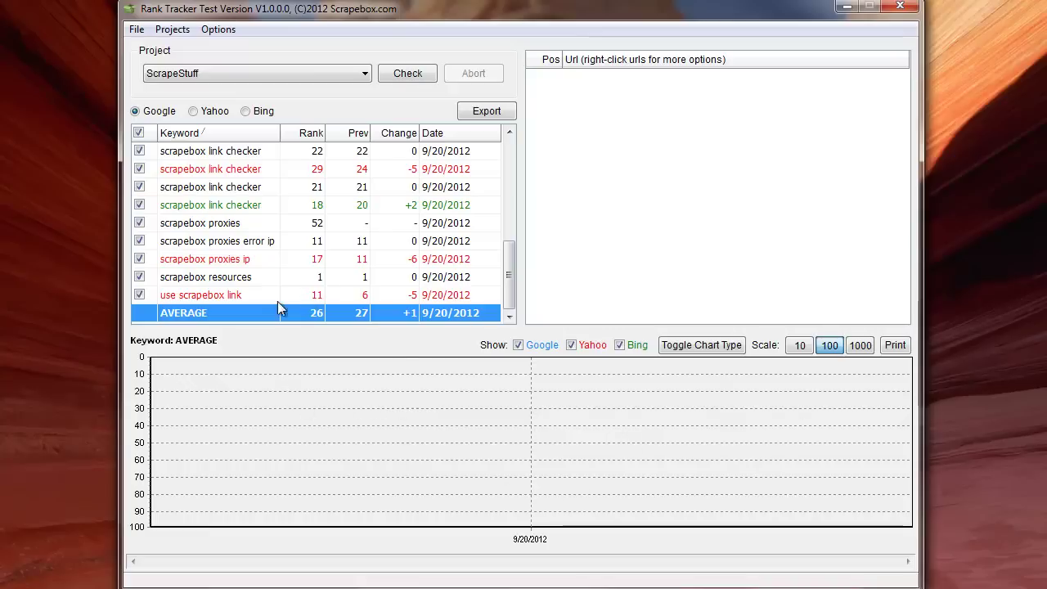
# - Browse the link checker and proxies keywords, ending on 'scrapebox resources' ranked 1 by scrapestuff.com
pyautogui.click(229, 297)
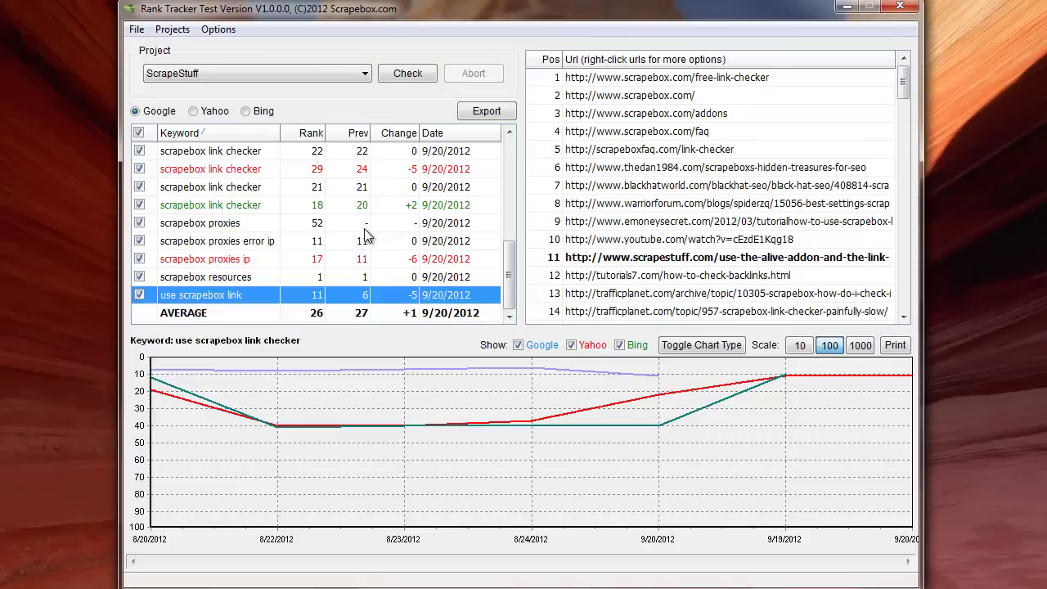
pyautogui.click(248, 225)
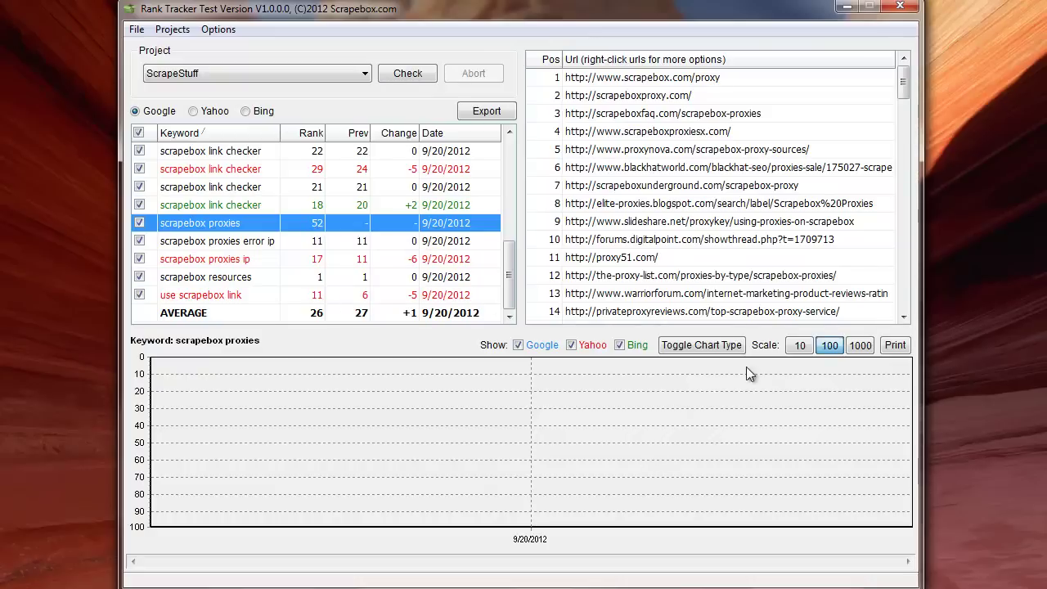
pyautogui.click(227, 189)
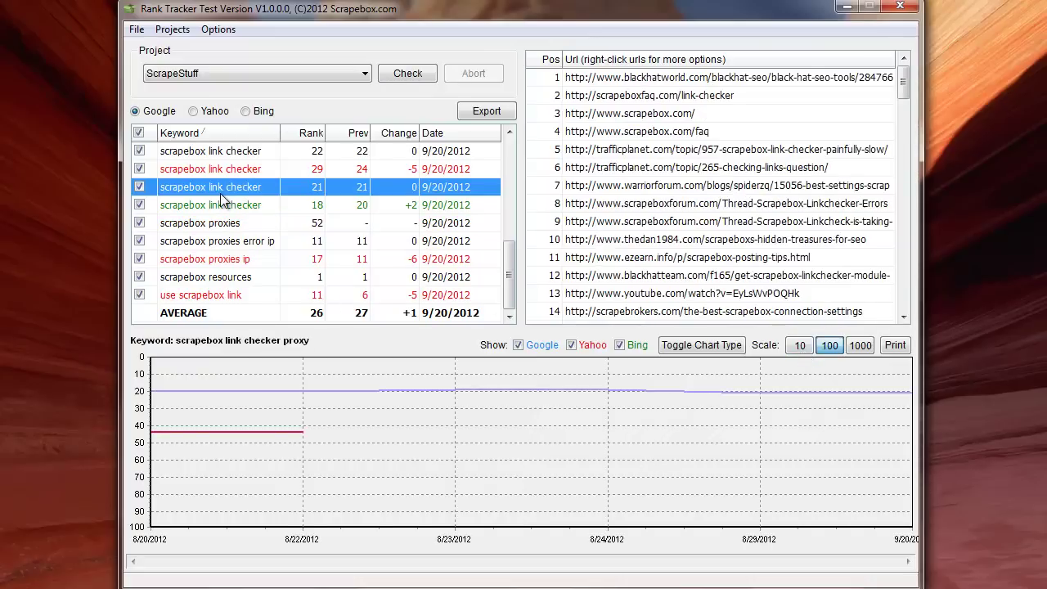
pyautogui.click(218, 205)
pyautogui.click(205, 278)
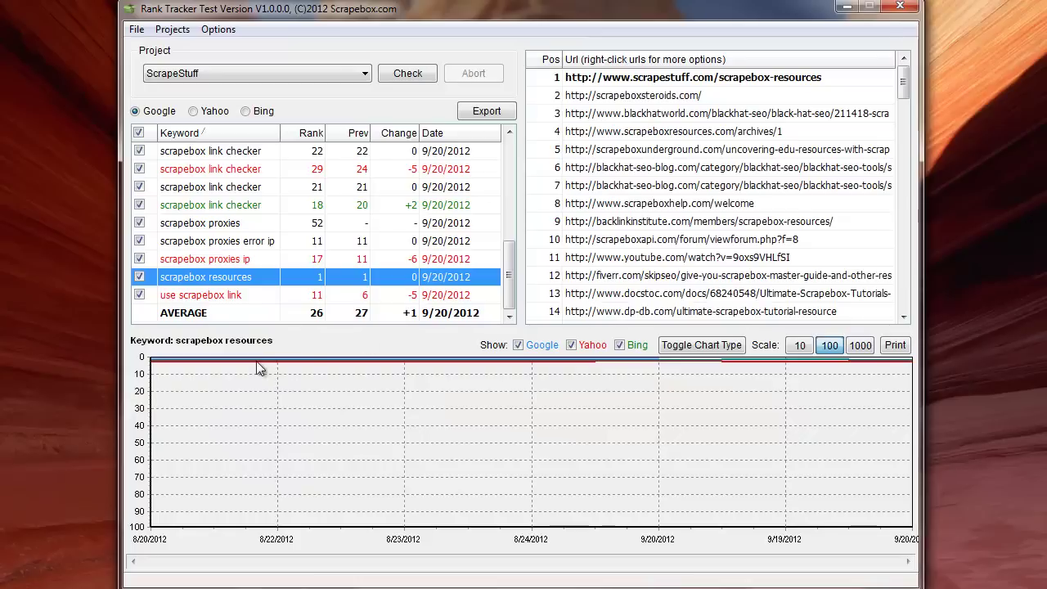
# - Chart 'scrapebox proxies ip blocked' (rank 17) trying scales 10, 100 and 1000, settling on 100
pyautogui.click(799, 347)
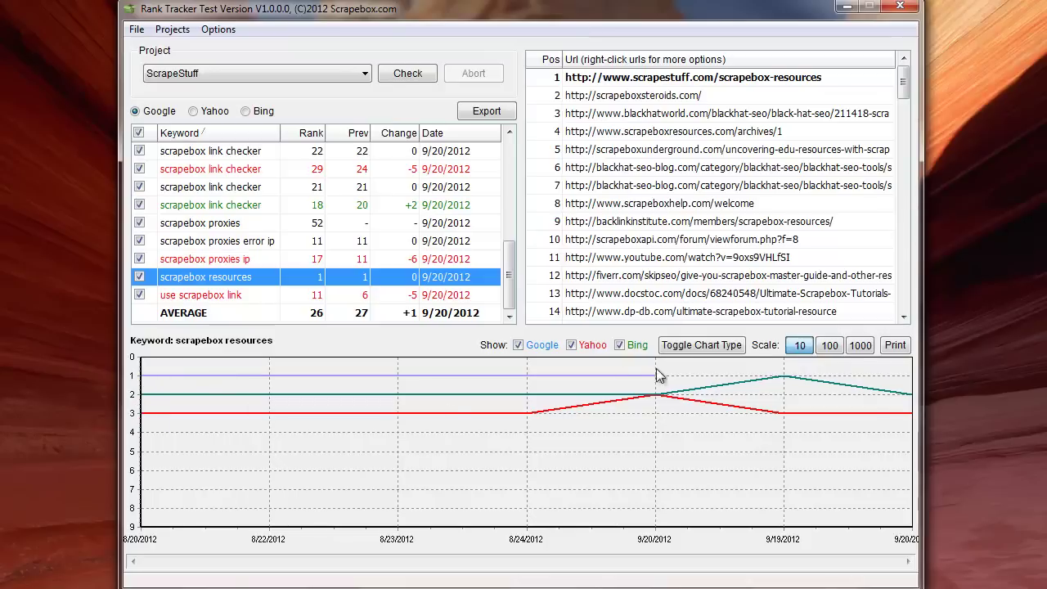
pyautogui.click(219, 260)
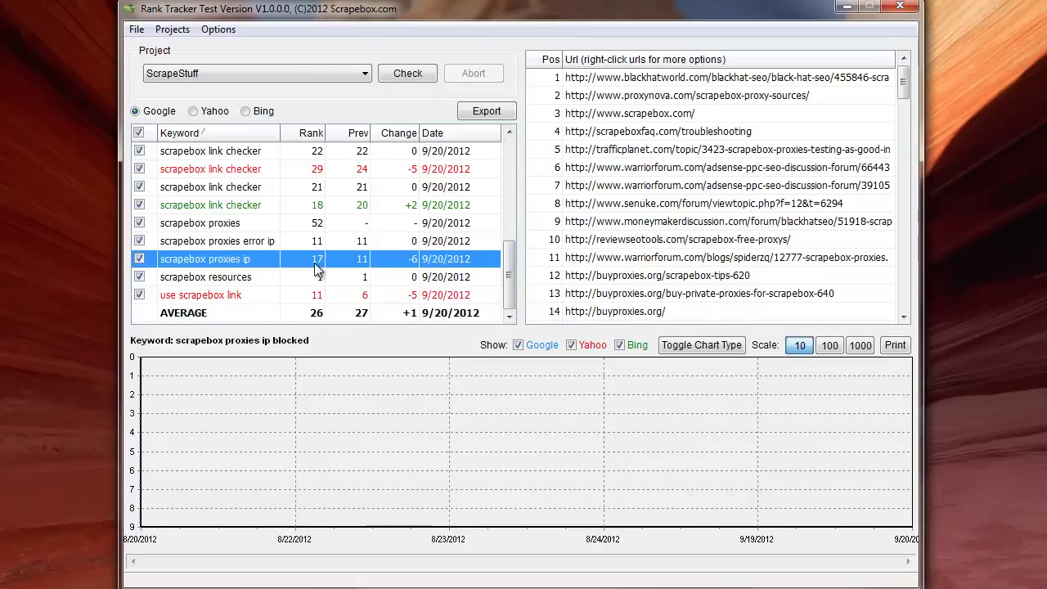
pyautogui.click(831, 347)
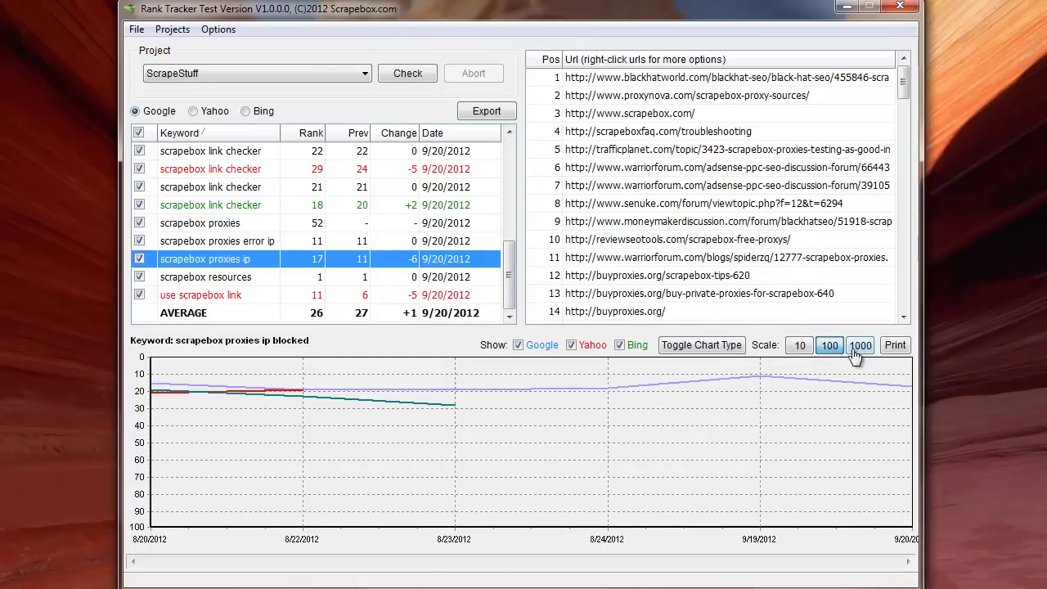
pyautogui.click(861, 347)
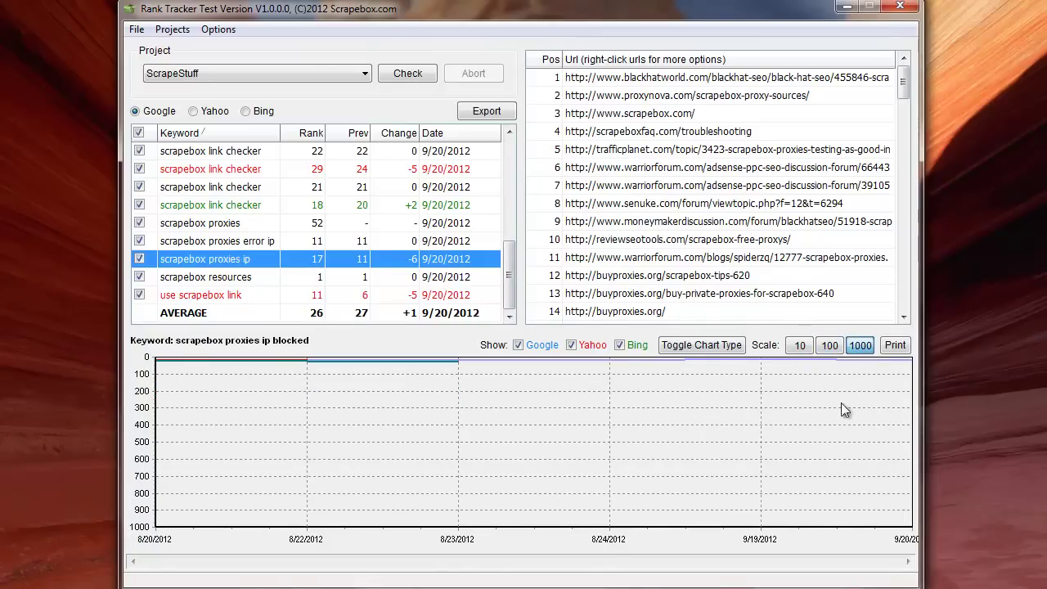
pyautogui.click(830, 344)
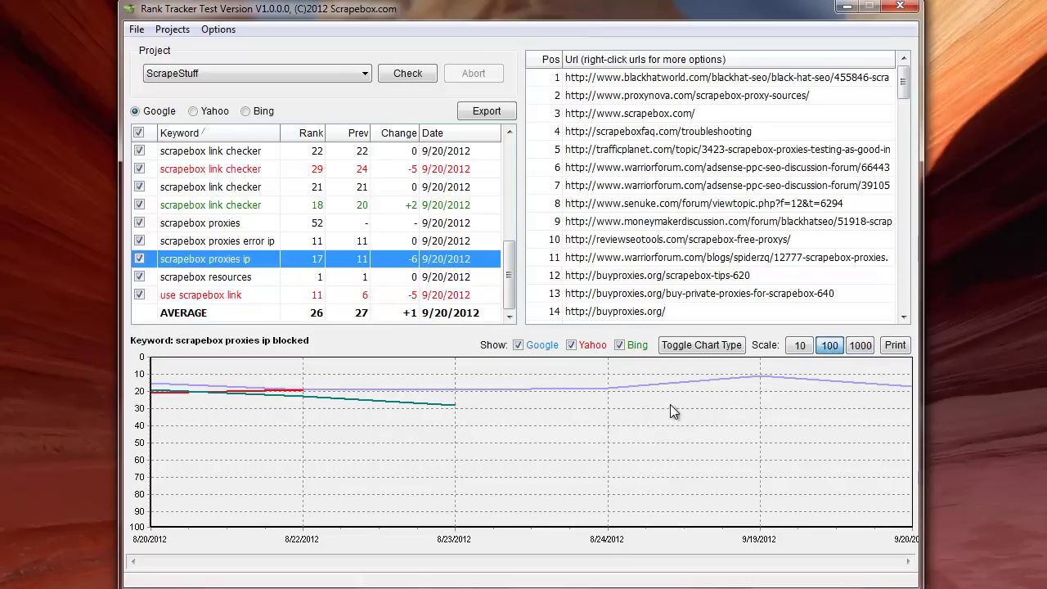